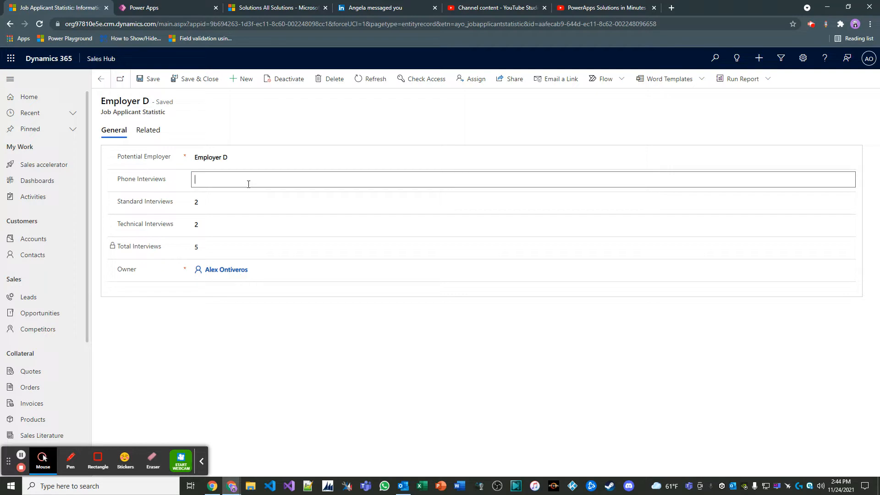
Set Phone Interviews to 2 and Standard Interviews to 3 on the Employer D record, saving after each change
{"action": "type", "text": "2"}
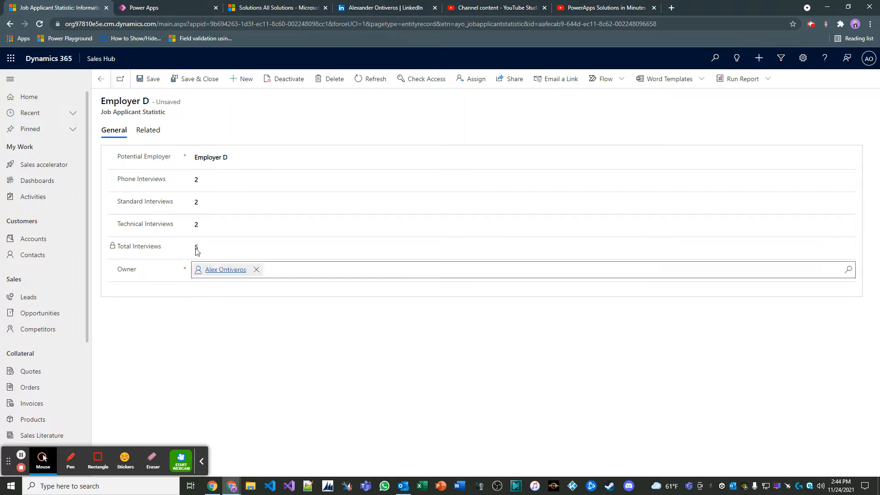
{"action": "left_click", "coordinate": [149, 86]}
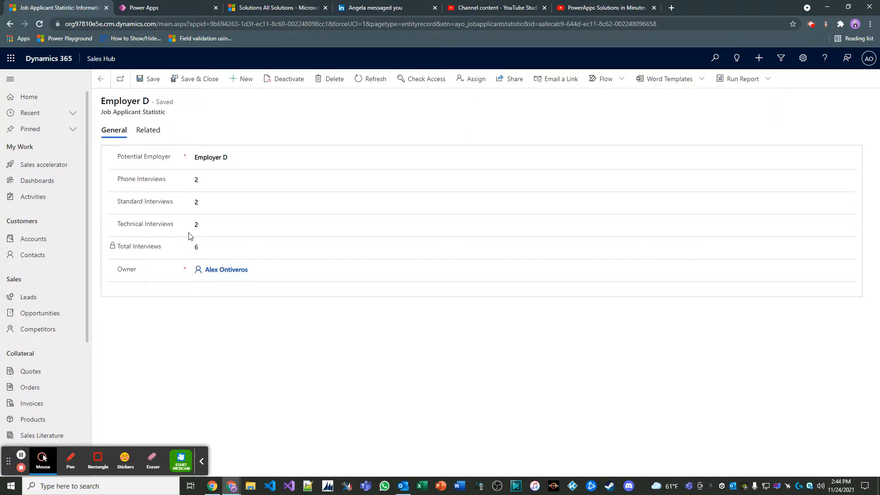
{"action": "left_click", "coordinate": [205, 206]}
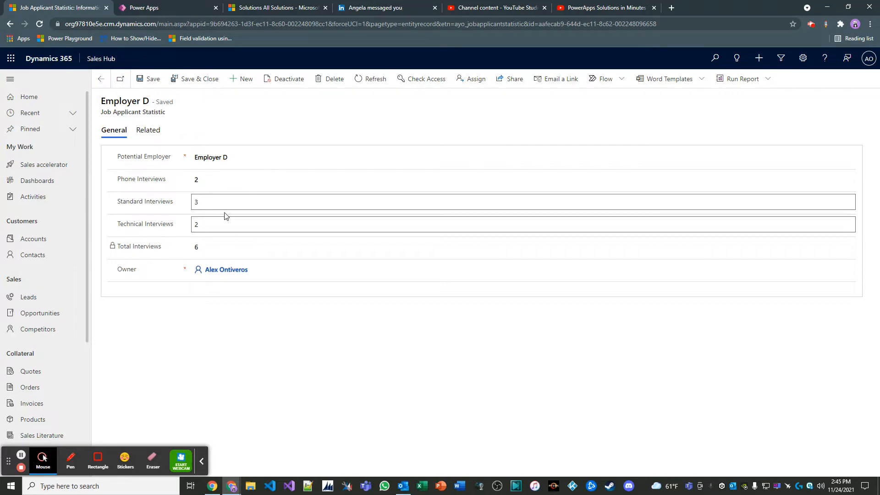
{"action": "left_click", "coordinate": [151, 79]}
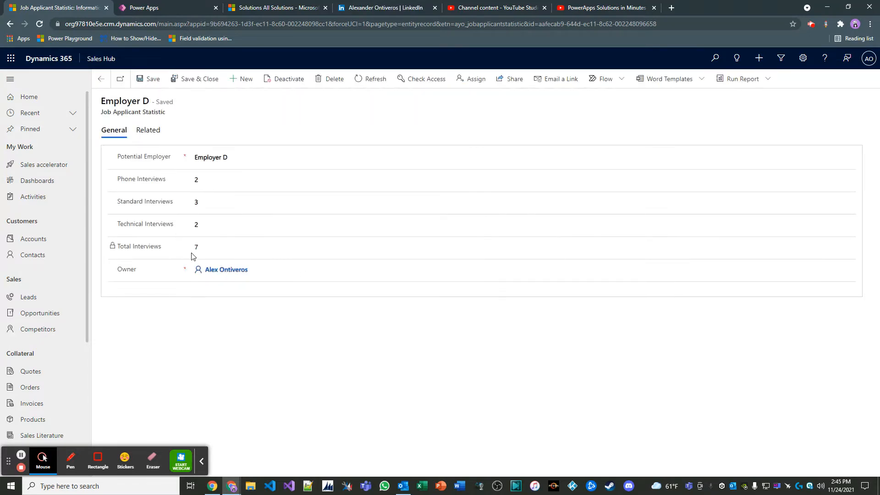
{"action": "left_click", "coordinate": [175, 248]}
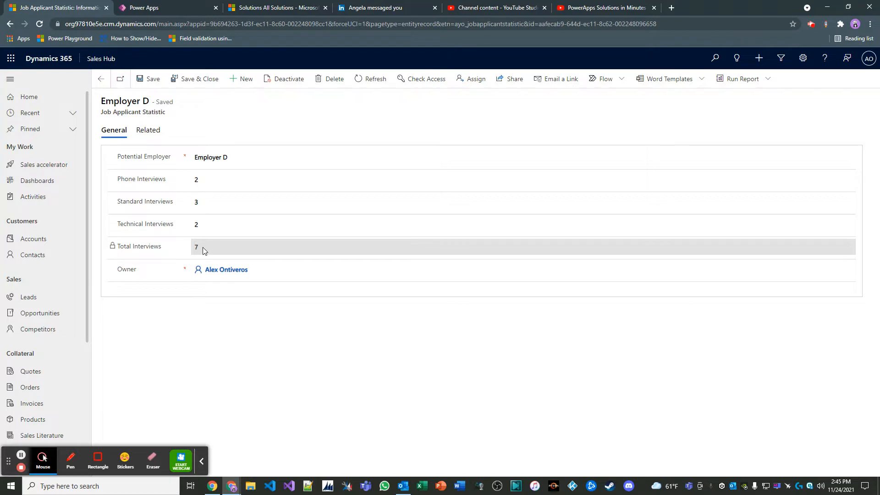
Clear the Phone, Standard and Technical Interviews values on the Employer D record and save it
{"action": "left_click", "coordinate": [201, 180]}
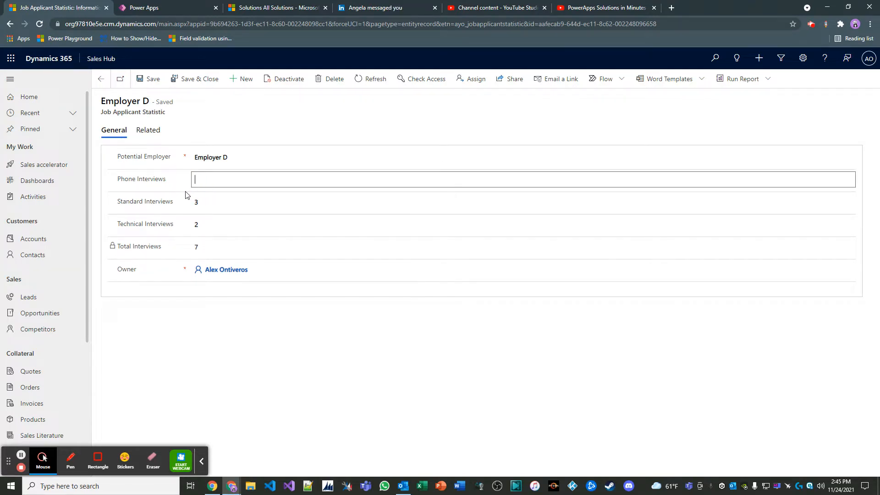
{"action": "key", "text": "Tab"}
{"action": "key", "text": "Tab"}
{"action": "key", "text": "BackSpace"}
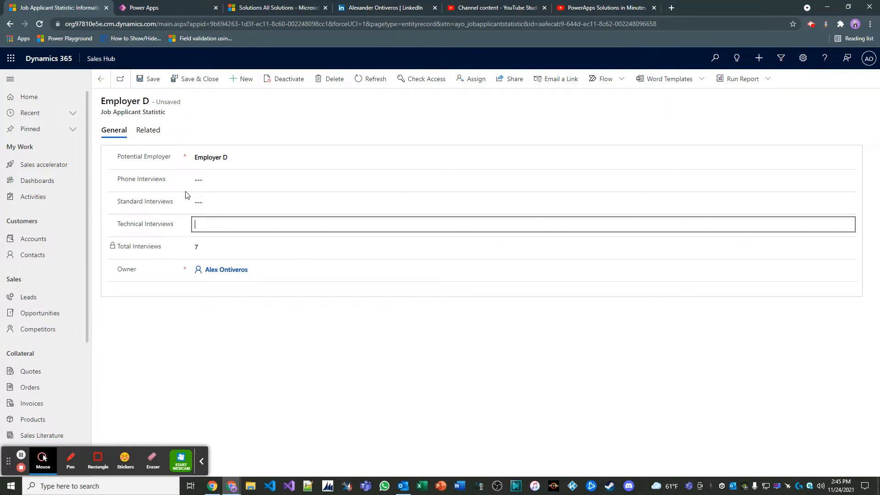
{"action": "left_click", "coordinate": [150, 79]}
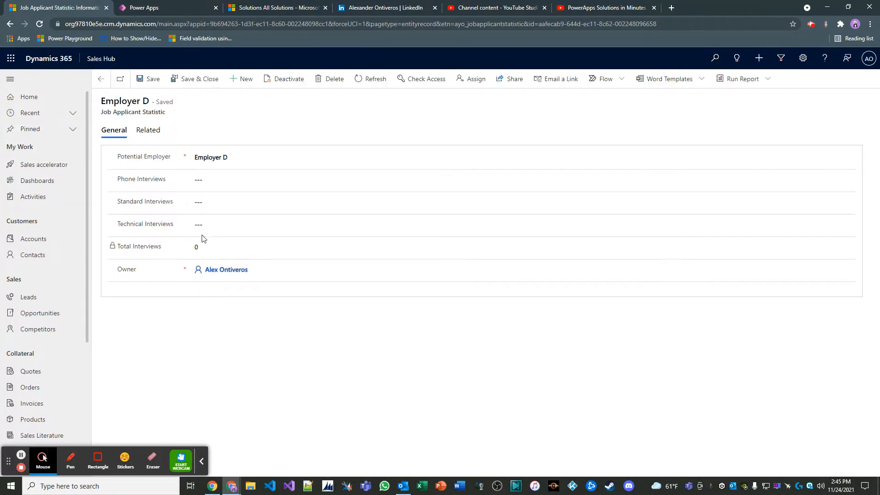
Set Phone Interviews to 1, Standard Interviews to 2 and Technical Interviews to 2, and save and close the Employer D record
{"action": "left_click", "coordinate": [211, 179]}
{"action": "type", "text": "1"}
{"action": "key", "text": "Tab"}
{"action": "type", "text": "2"}
{"action": "key", "text": "Tab"}
{"action": "type", "text": "2"}
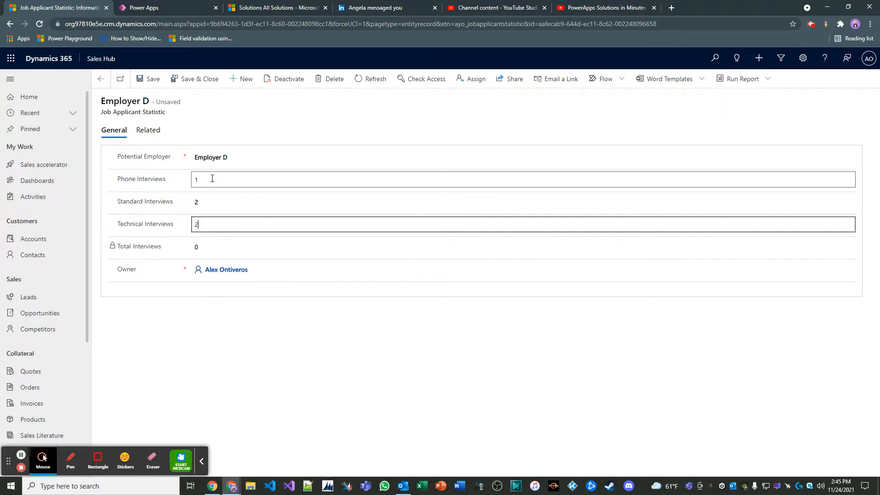
{"action": "left_click", "coordinate": [195, 79]}
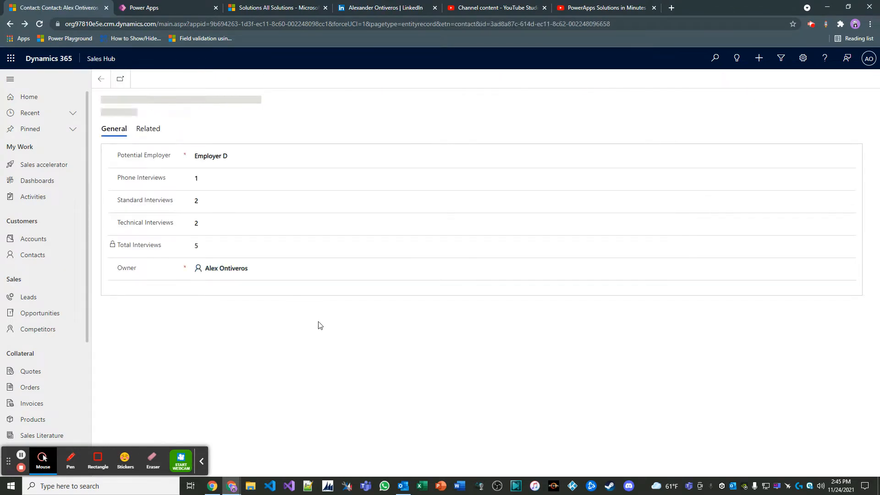
{"action": "left_click_drag", "start_coordinate": [218, 109], "coordinate": [206, 87]}
{"action": "left_click", "coordinate": [206, 87]}
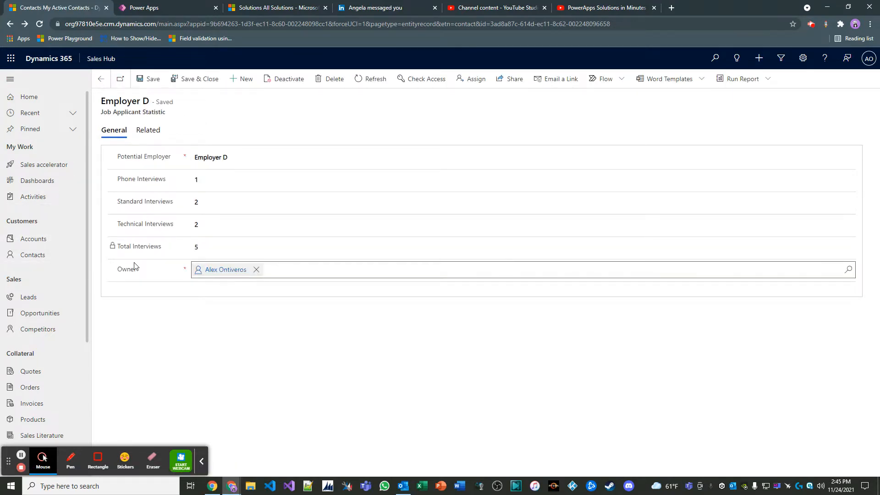
Open the PowerApps Solutions in Minutes contact from the active contacts and view its Job Applicant Statistics
{"action": "left_click", "coordinate": [61, 255]}
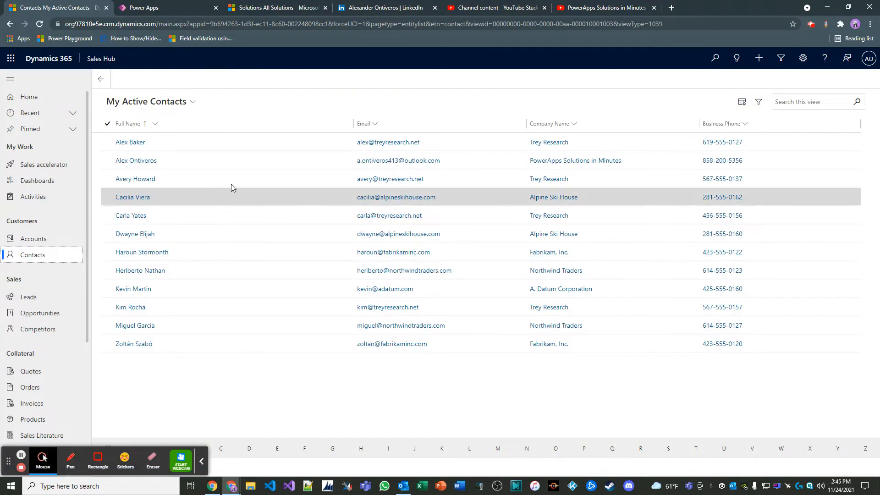
{"action": "double_click", "coordinate": [248, 160]}
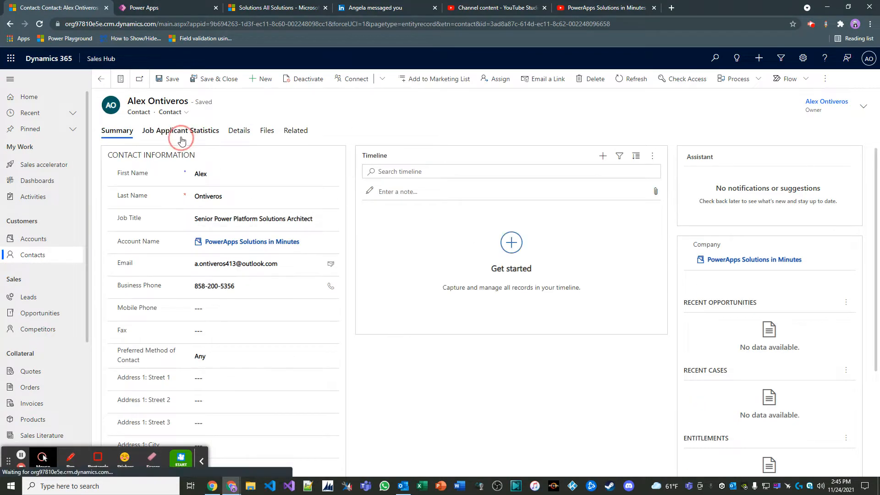
{"action": "left_click", "coordinate": [179, 131]}
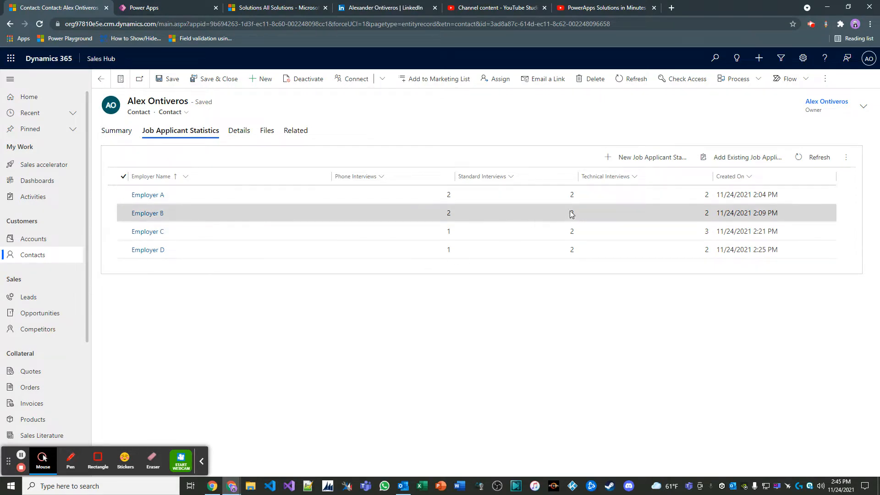
Review the contact record's Summary and Details information
{"action": "left_click", "coordinate": [130, 138]}
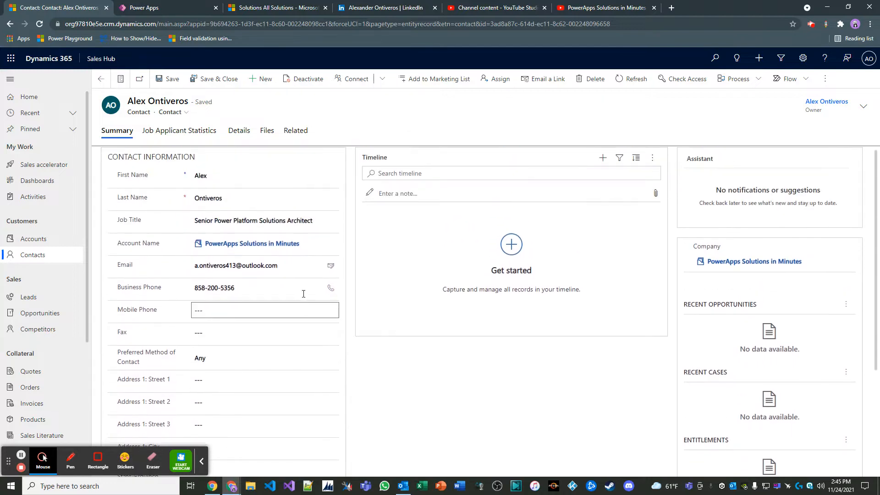
{"action": "left_click", "coordinate": [242, 136]}
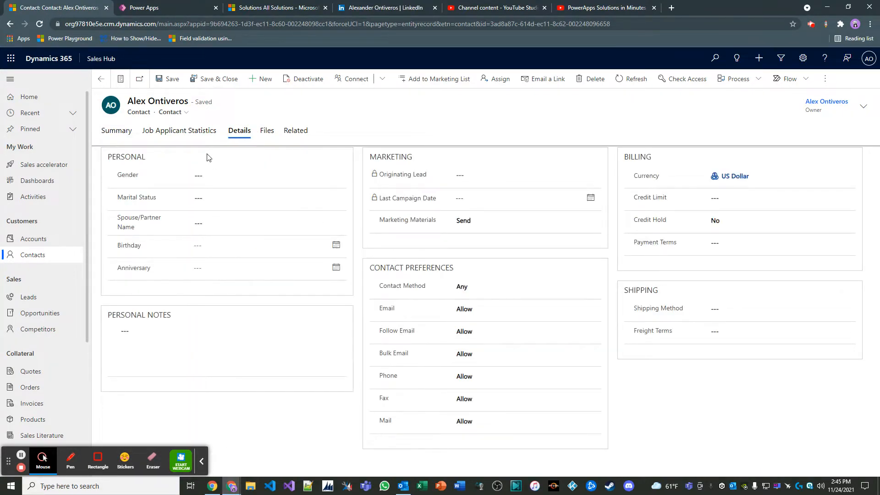
{"action": "left_click", "coordinate": [127, 136]}
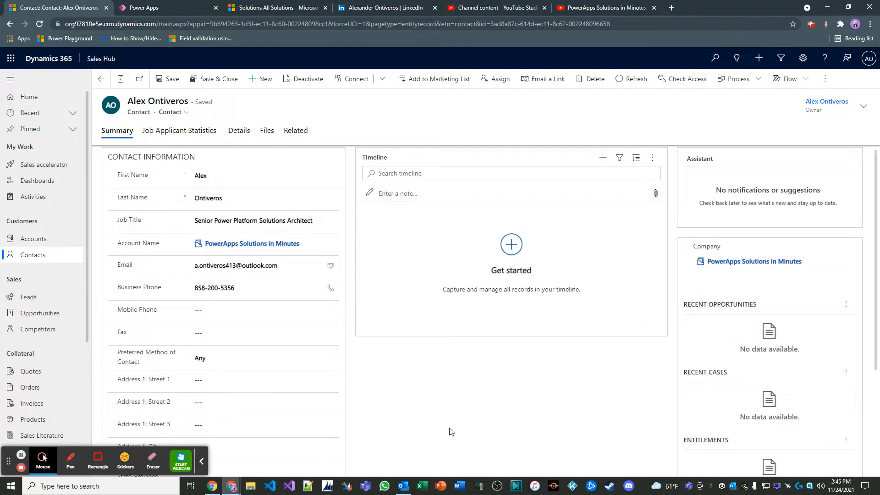
Close the Job Applicant Statistic form editor and open the Contact entity's main form from GlobalSolution for editing
{"action": "left_click", "coordinate": [201, 461]}
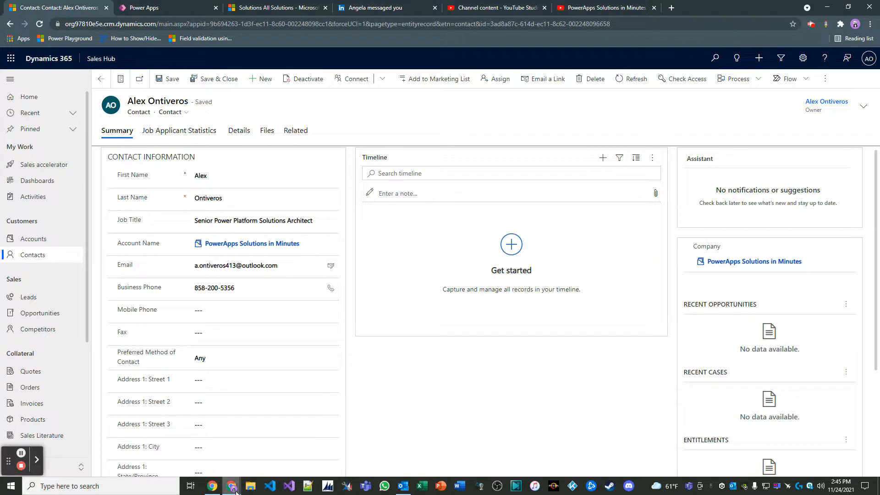
{"action": "mouse_move", "coordinate": [233, 490]}
{"action": "left_click", "coordinate": [317, 439]}
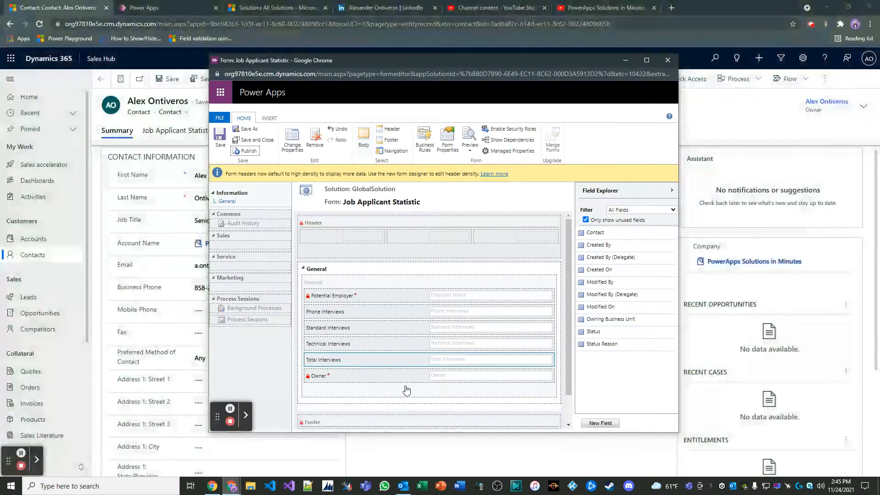
{"action": "left_click", "coordinate": [667, 60]}
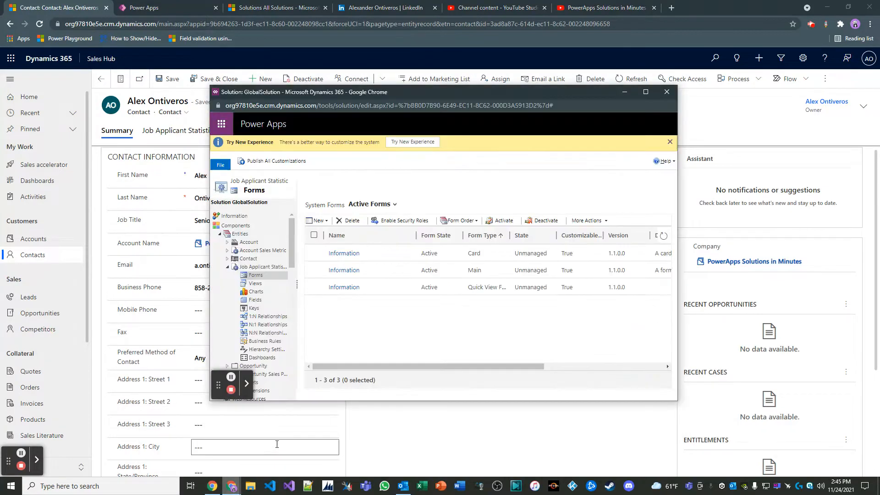
{"action": "left_click", "coordinate": [228, 260]}
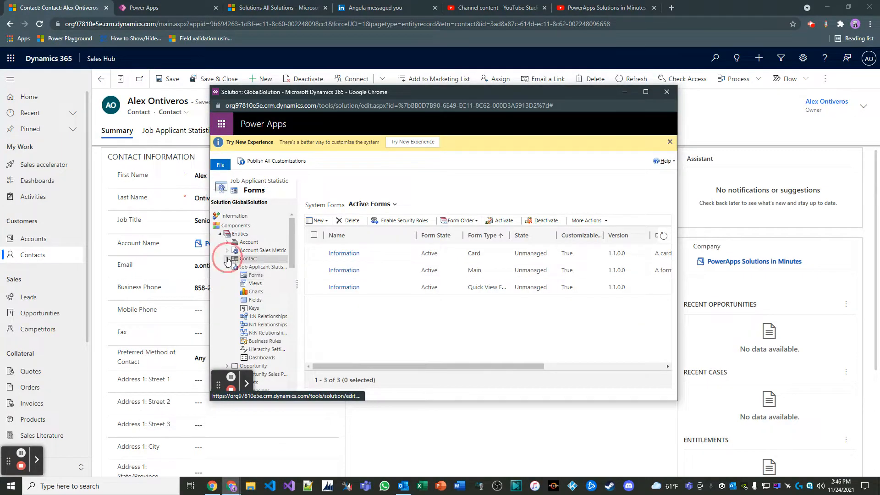
{"action": "left_click", "coordinate": [256, 266]}
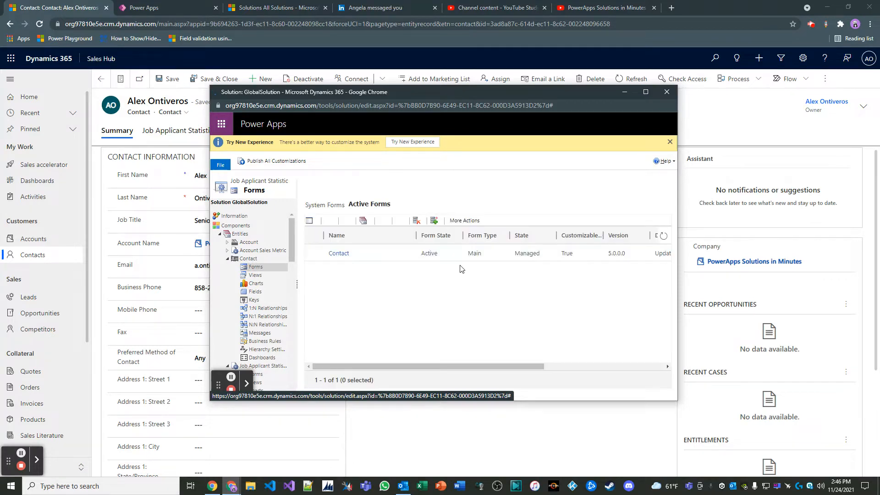
{"action": "double_click", "coordinate": [428, 263]}
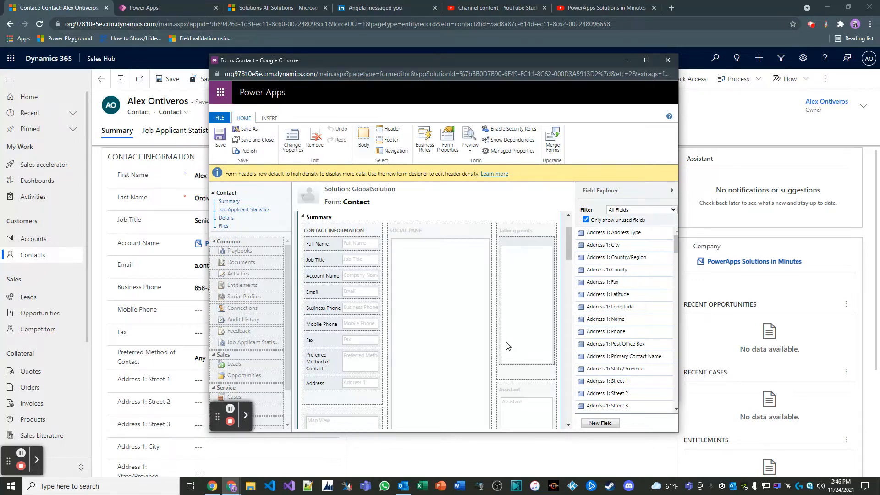
Start a new field for the Contact entity with the display name Total Phone Interviews
{"action": "left_click", "coordinate": [602, 423]}
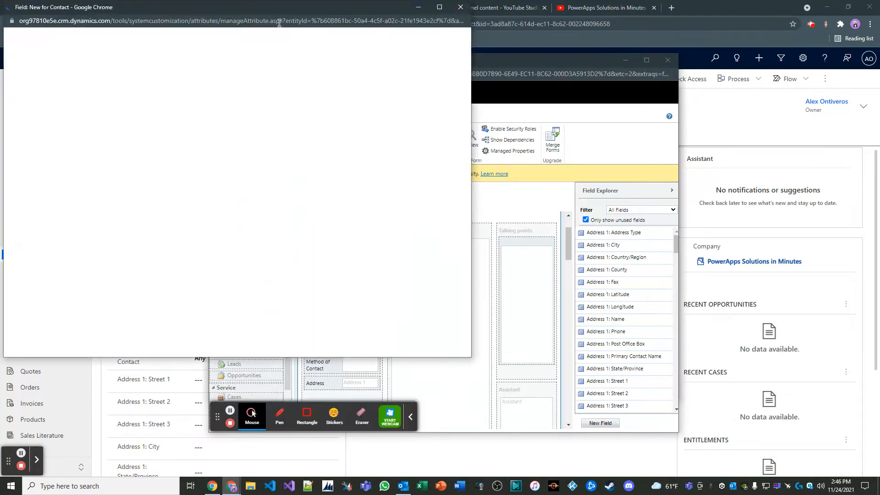
{"action": "left_click_drag", "start_coordinate": [280, 12], "coordinate": [445, 73]}
{"action": "left_click", "coordinate": [384, 183]}
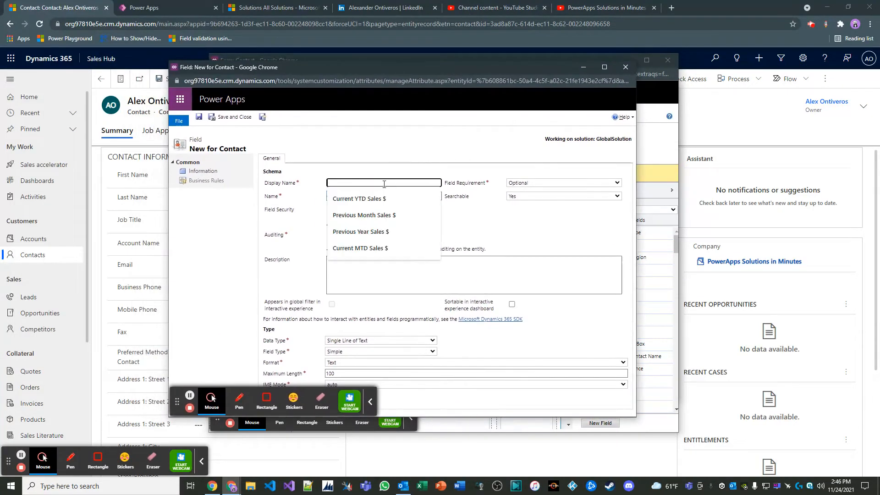
{"action": "type", "text": "Total "}
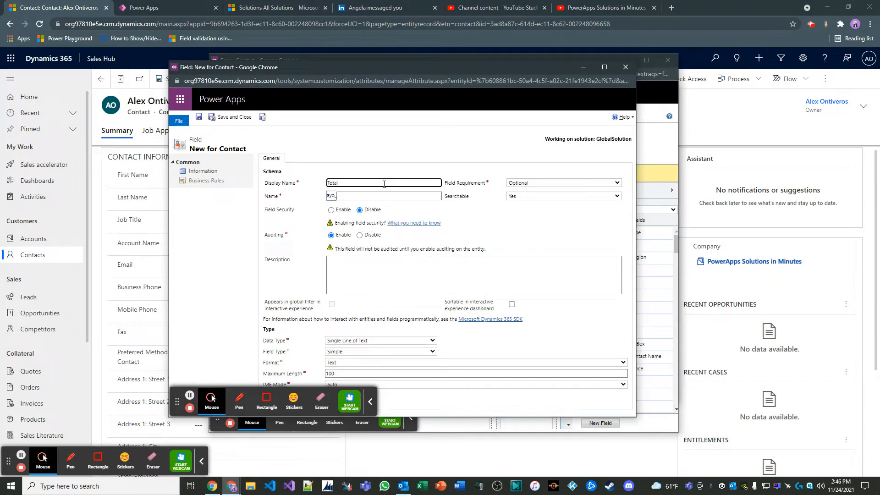
{"action": "type", "text": "Phone Interviews"}
{"action": "left_click", "coordinate": [309, 269]}
Set the new field's data type to Whole Number and its field type to Rollup
{"action": "left_click", "coordinate": [411, 344]}
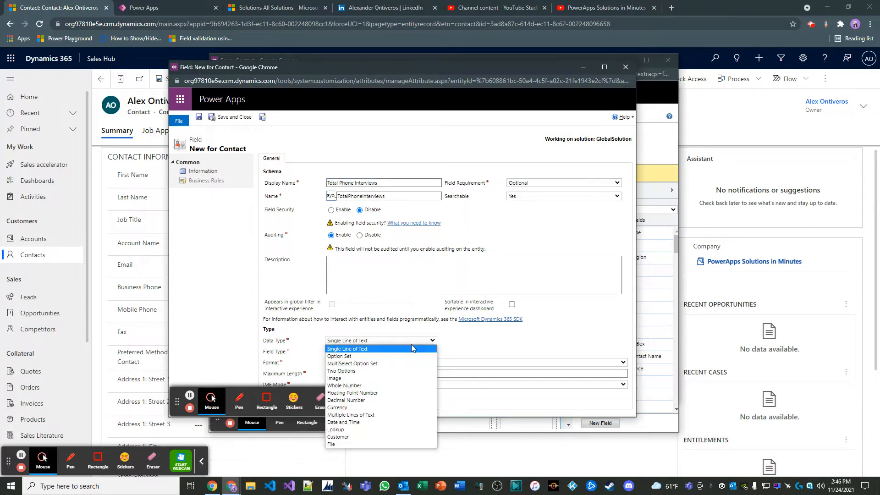
{"action": "left_click", "coordinate": [203, 338]}
{"action": "left_click", "coordinate": [371, 402]}
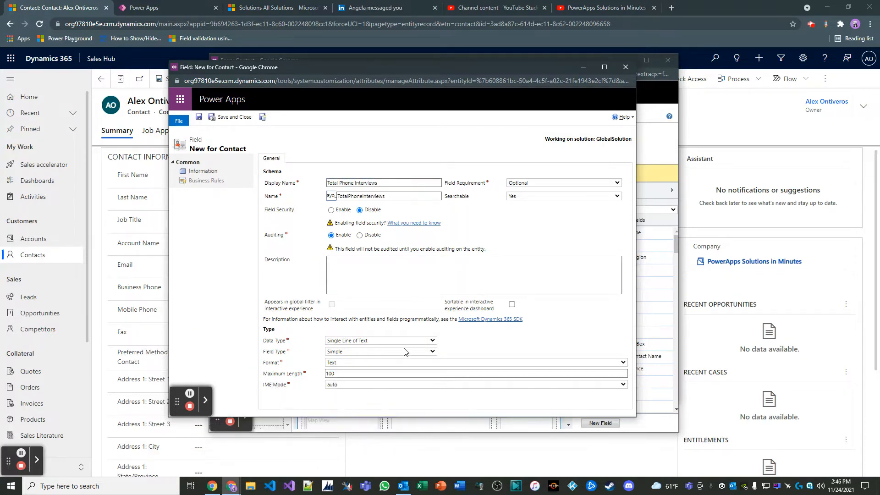
{"action": "left_click", "coordinate": [406, 340]}
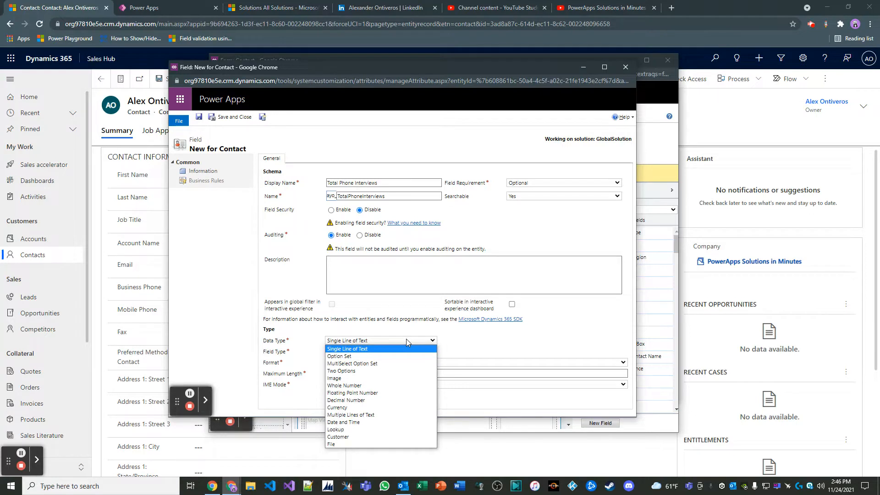
{"action": "left_click", "coordinate": [362, 386]}
{"action": "left_click", "coordinate": [372, 351]}
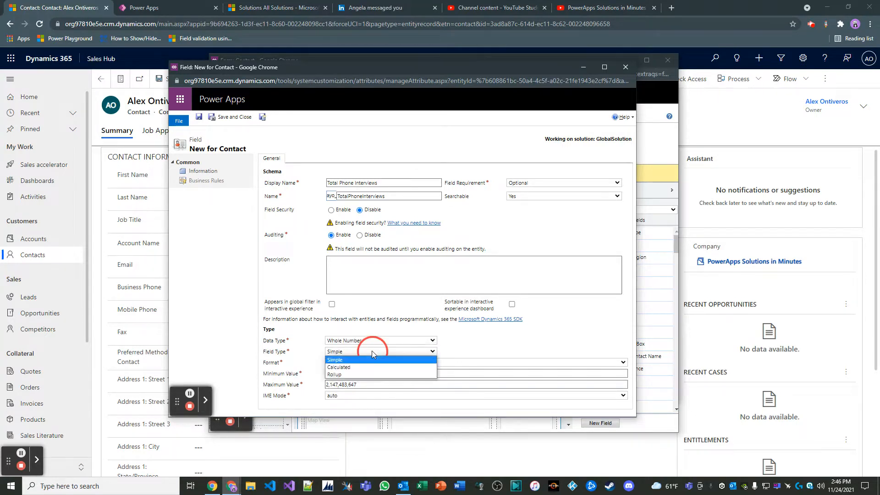
{"action": "left_click", "coordinate": [335, 375]}
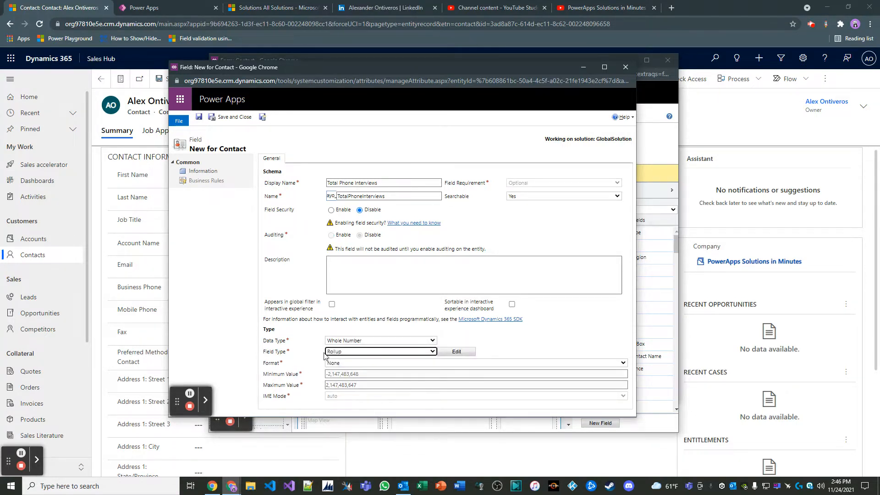
Open the Total Phone Interviews rollup definition and set its related entity to Job Applicant Statistics (Contact)
{"action": "left_click", "coordinate": [458, 356]}
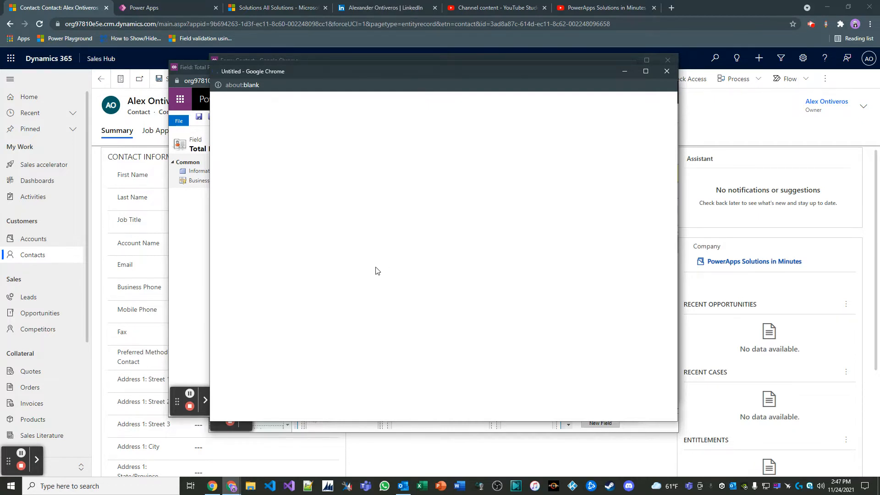
{"action": "left_click_drag", "start_coordinate": [408, 76], "coordinate": [370, 72]}
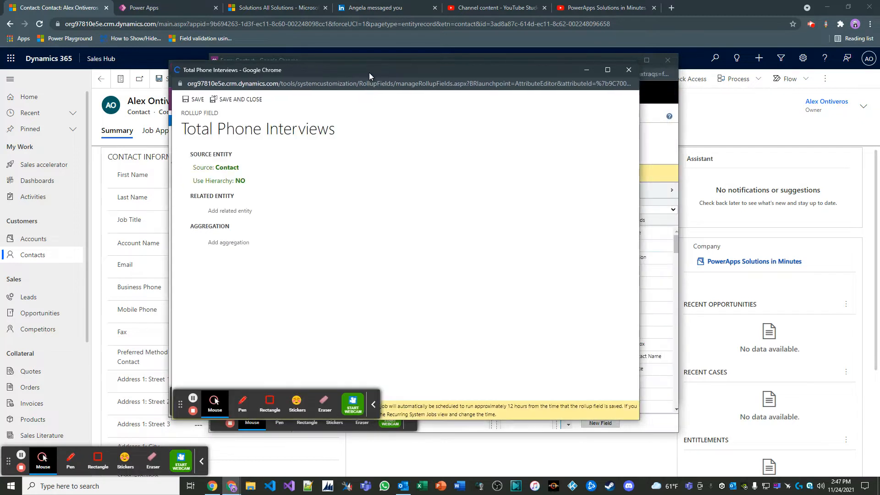
{"action": "left_click", "coordinate": [233, 212]}
{"action": "left_click", "coordinate": [303, 216]}
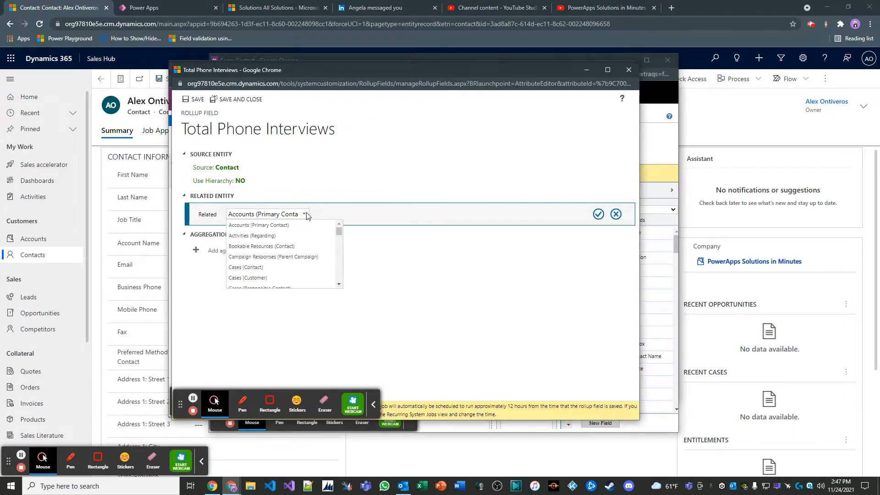
{"action": "left_click_drag", "start_coordinate": [339, 228], "coordinate": [340, 260]}
{"action": "left_click", "coordinate": [286, 237]}
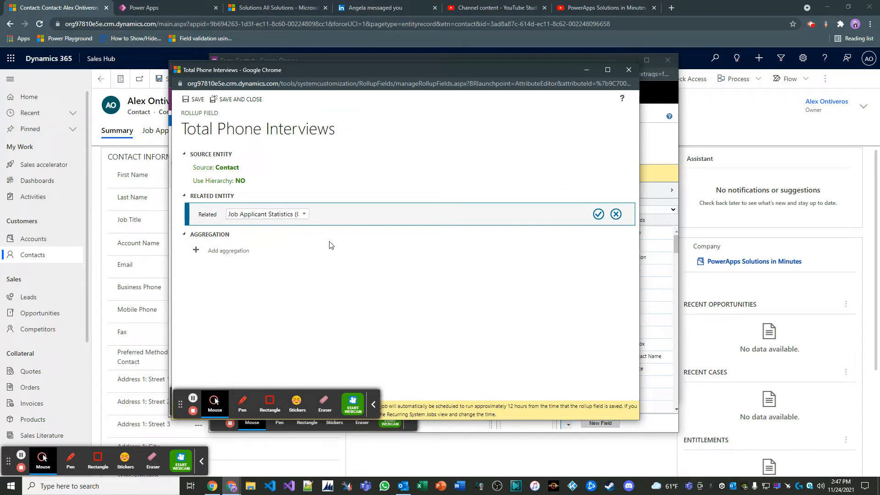
{"action": "left_click", "coordinate": [598, 214]}
Add a filter condition to the Total Phone Interviews rollup so that Phone Interviews contains data
{"action": "left_click", "coordinate": [237, 244]}
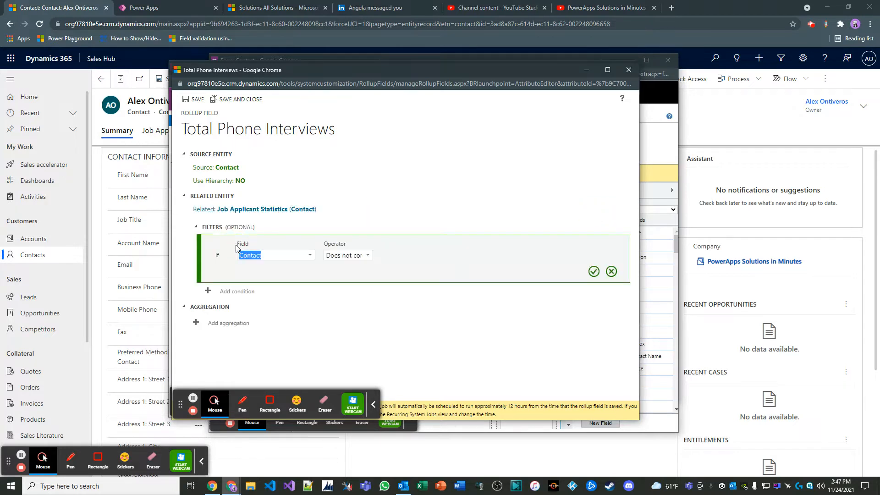
{"action": "left_click", "coordinate": [311, 256]}
{"action": "left_click_drag", "start_coordinate": [310, 274], "coordinate": [311, 297]}
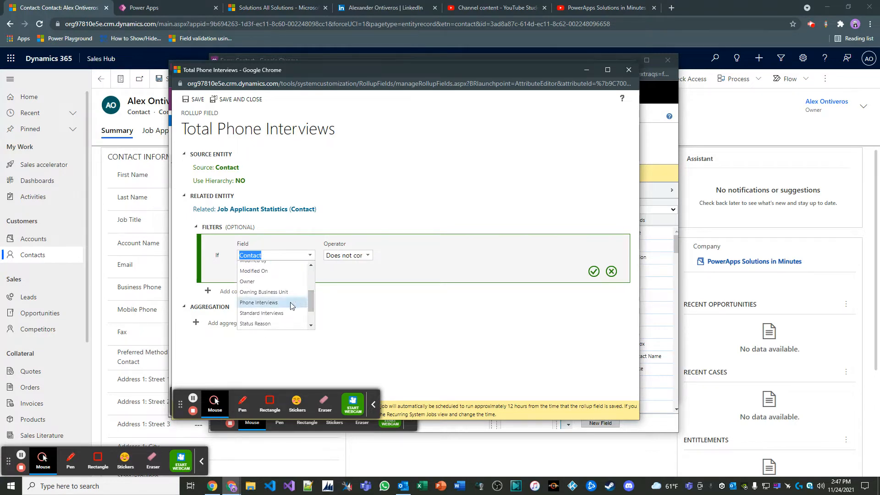
{"action": "left_click", "coordinate": [292, 303]}
{"action": "left_click", "coordinate": [367, 257]}
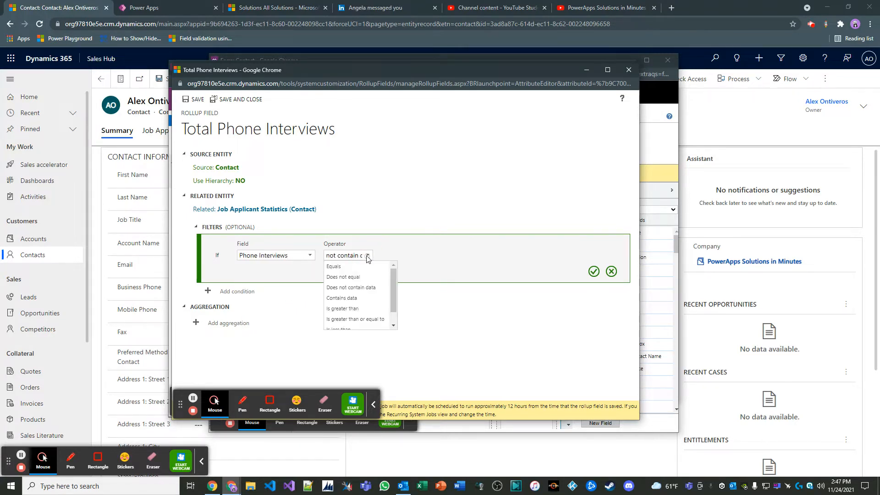
{"action": "left_click", "coordinate": [362, 299]}
{"action": "left_click", "coordinate": [594, 273]}
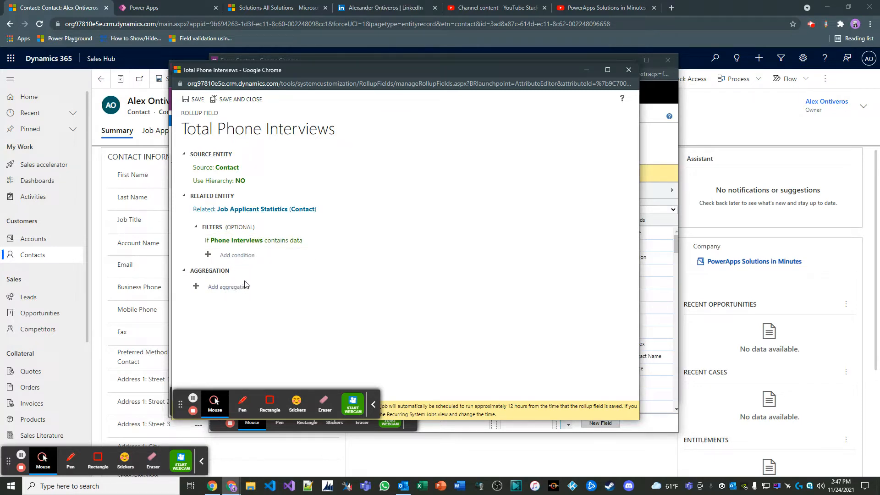
Aggregate the rollup as the SUM of Phone Interviews, then save and close both the rollup definition and the Total Phone Interviews field
{"action": "left_click", "coordinate": [239, 292]}
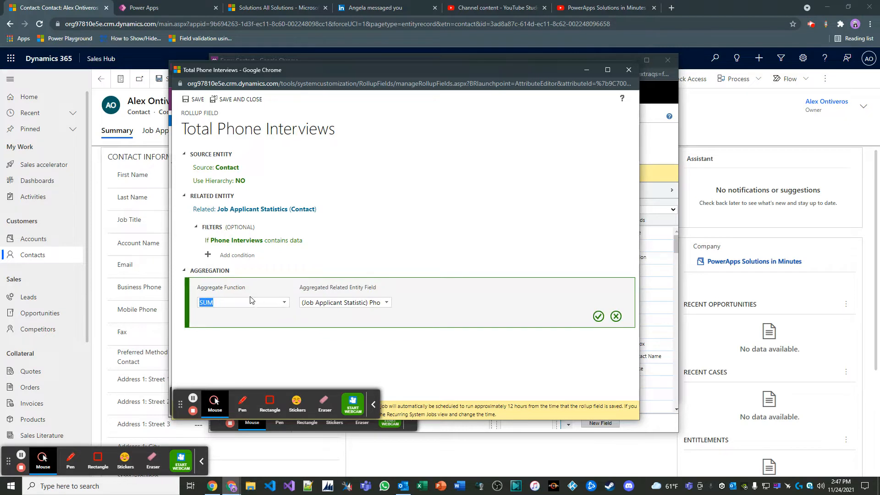
{"action": "left_click", "coordinate": [386, 302]}
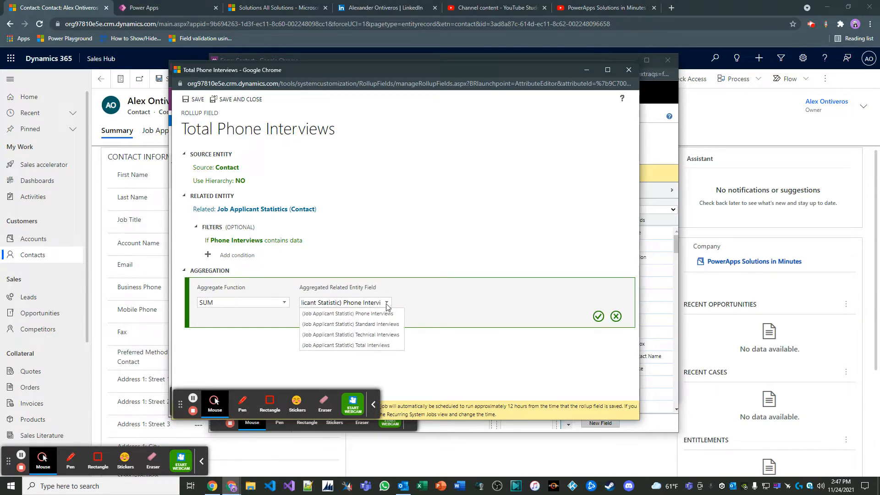
{"action": "left_click", "coordinate": [351, 314]}
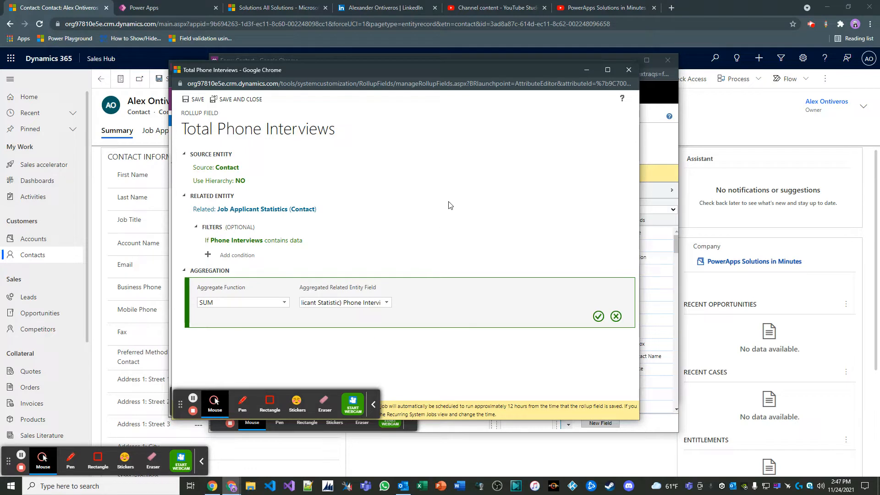
{"action": "left_click", "coordinate": [284, 302]}
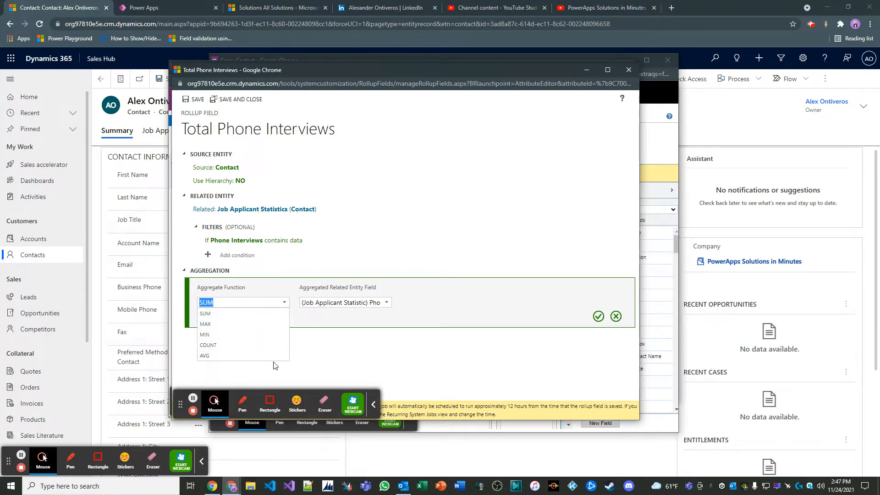
{"action": "left_click", "coordinate": [368, 351]}
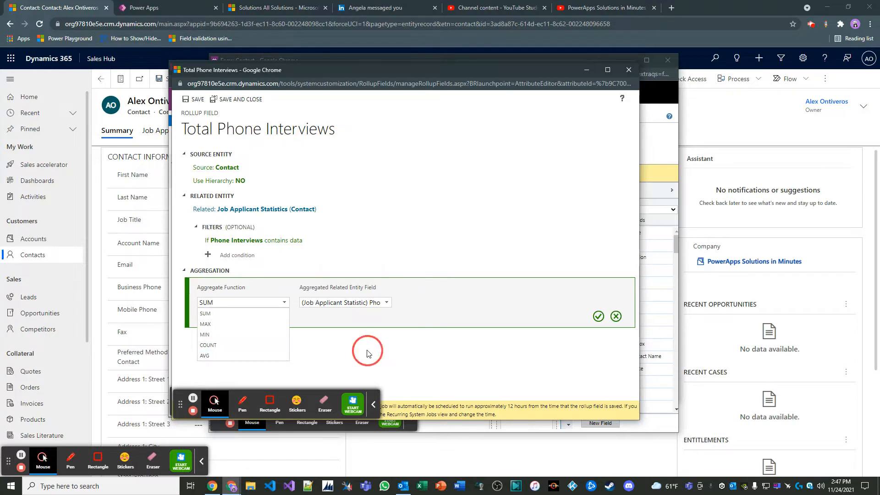
{"action": "left_click", "coordinate": [599, 316]}
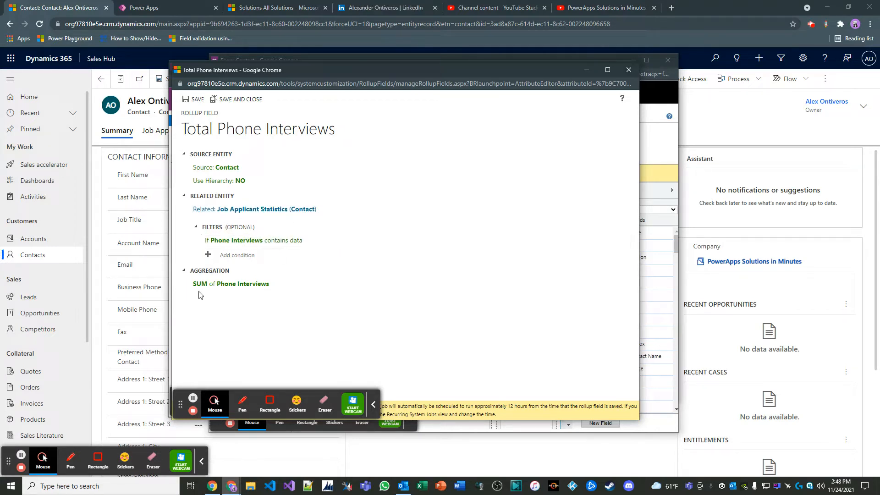
{"action": "left_click", "coordinate": [240, 100]}
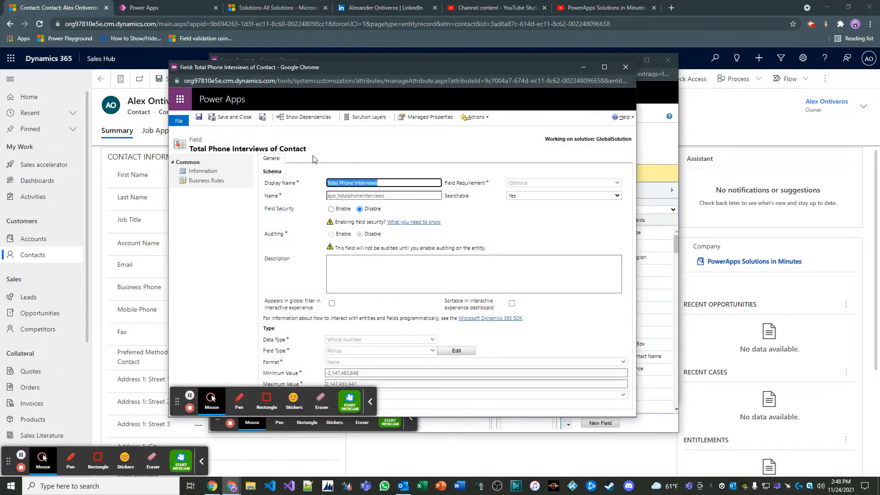
{"action": "left_click", "coordinate": [227, 116]}
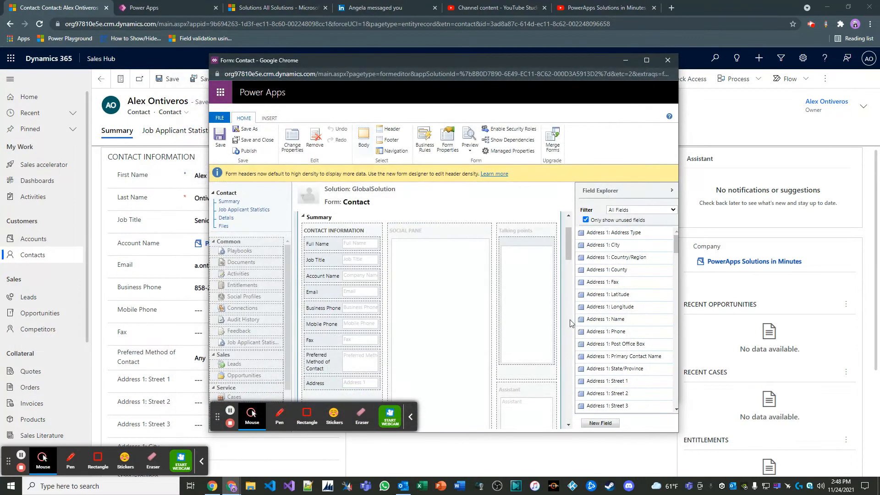
Start another new field for the Contact entity with the display name Total Standard Interviews
{"action": "left_click", "coordinate": [600, 423]}
{"action": "left_click_drag", "start_coordinate": [322, 6], "coordinate": [425, 56]}
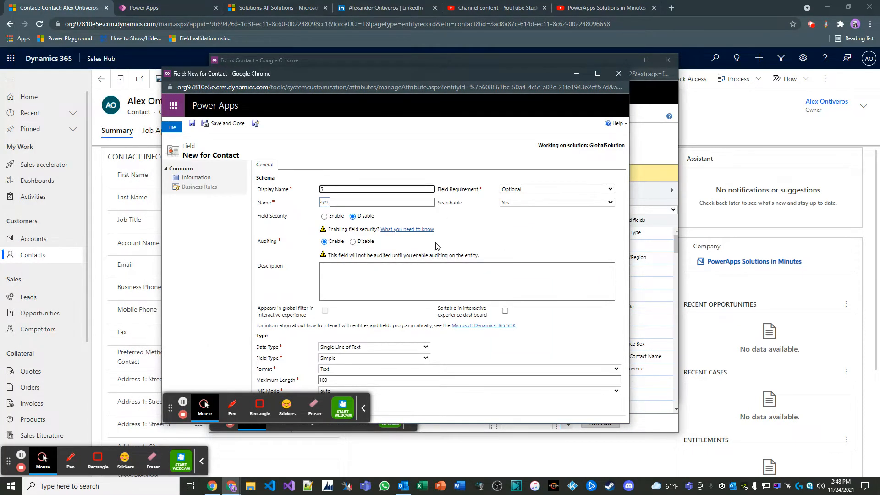
{"action": "type", "text": "Total Standar"}
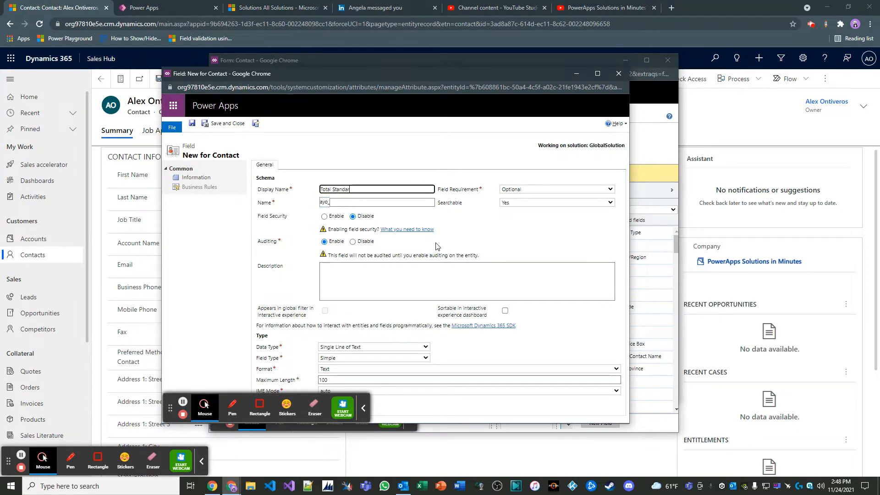
{"action": "type", "text": "d Intvrerv"}
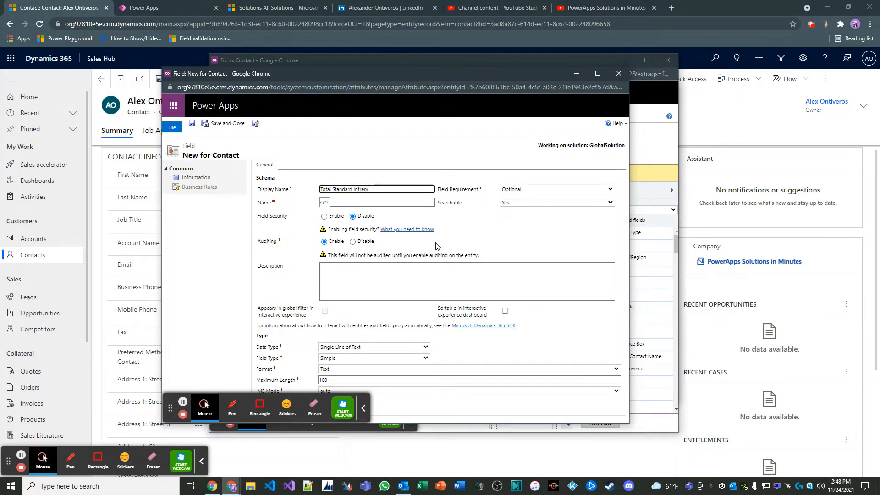
{"action": "key", "text": "BackSpace"}
{"action": "key", "text": "BackSpace"}
{"action": "key", "text": "BackSpace"}
{"action": "key", "text": "BackSpace"}
{"action": "type", "text": "erviews"}
{"action": "left_click", "coordinate": [288, 286]}
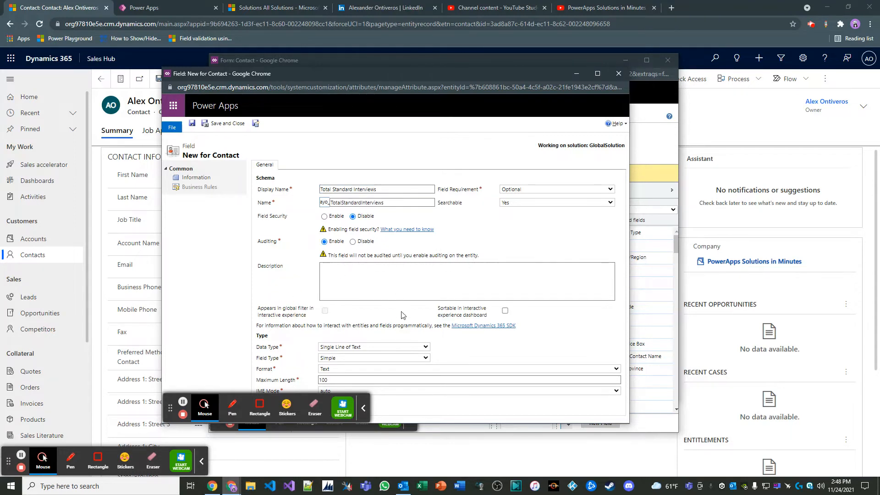
Set the Total Standard Interviews field's data type to Whole Number and its field type to Rollup
{"action": "left_click", "coordinate": [364, 408]}
{"action": "left_click", "coordinate": [386, 347]}
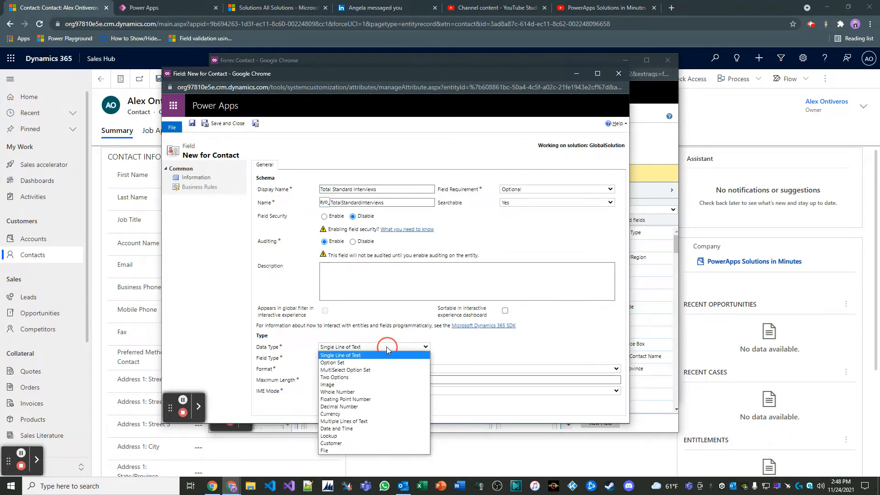
{"action": "left_click", "coordinate": [365, 391]}
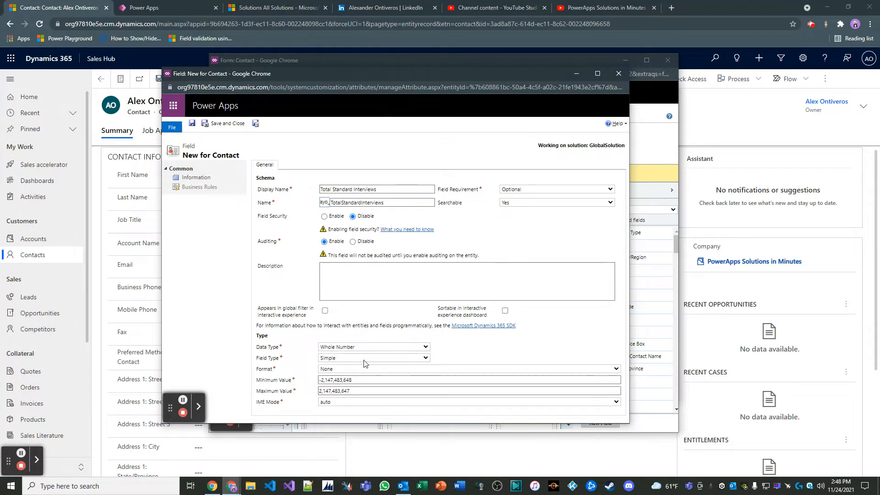
{"action": "left_click", "coordinate": [365, 358]}
{"action": "left_click", "coordinate": [359, 380]}
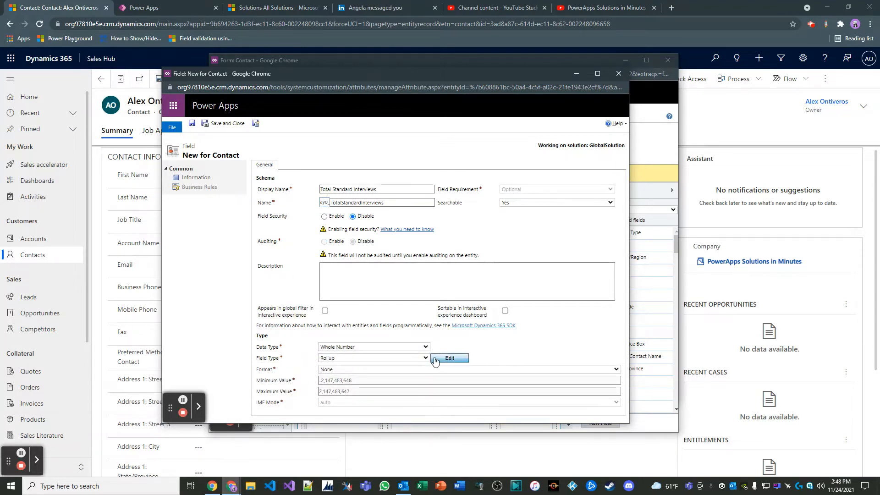
Open the Total Standard Interviews rollup definition and set its related entity to Job Applicant Statistics (Contact)
{"action": "left_click", "coordinate": [449, 358]}
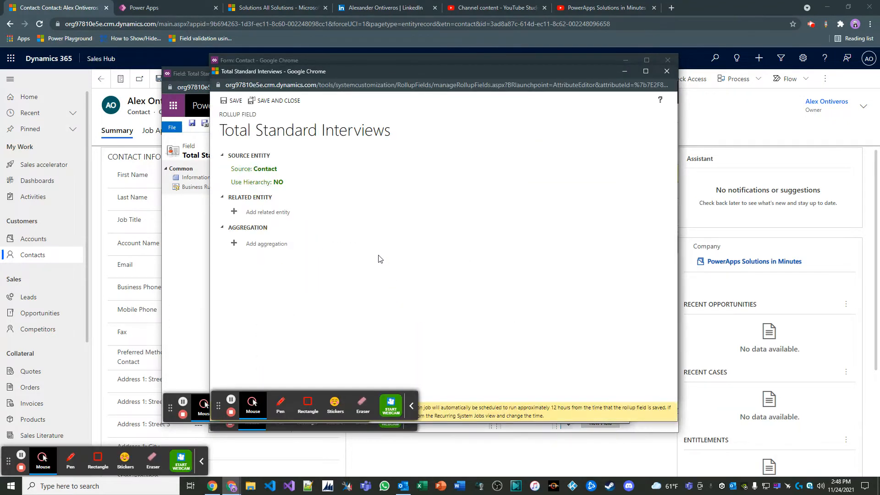
{"action": "left_click", "coordinate": [277, 212]}
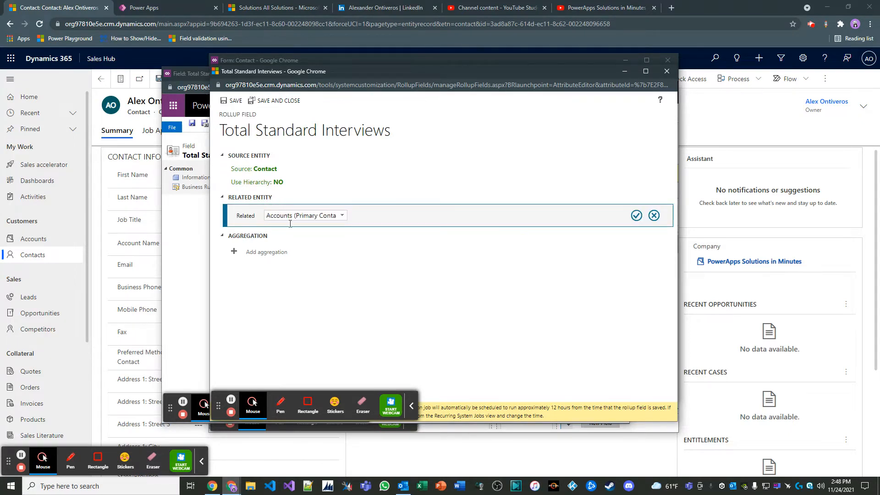
{"action": "left_click", "coordinate": [346, 217]}
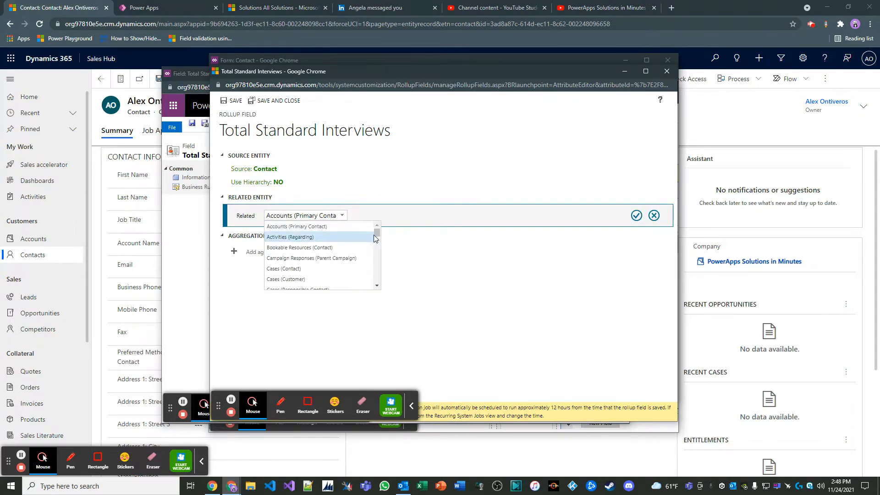
{"action": "left_click_drag", "start_coordinate": [377, 232], "coordinate": [378, 263]}
{"action": "left_click", "coordinate": [337, 258]}
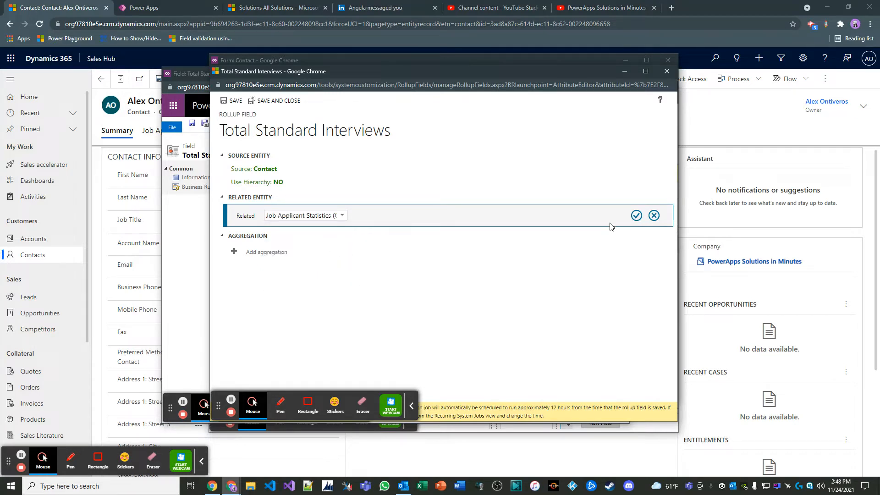
{"action": "left_click", "coordinate": [636, 216]}
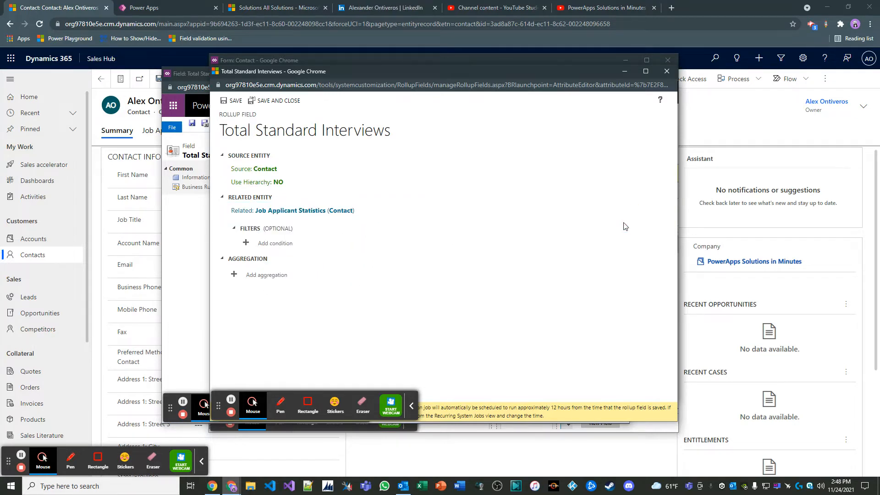
Add a filter condition to the Total Standard Interviews rollup so that Standard Interviews contains data
{"action": "left_click", "coordinate": [275, 244]}
{"action": "left_click", "coordinate": [349, 258]}
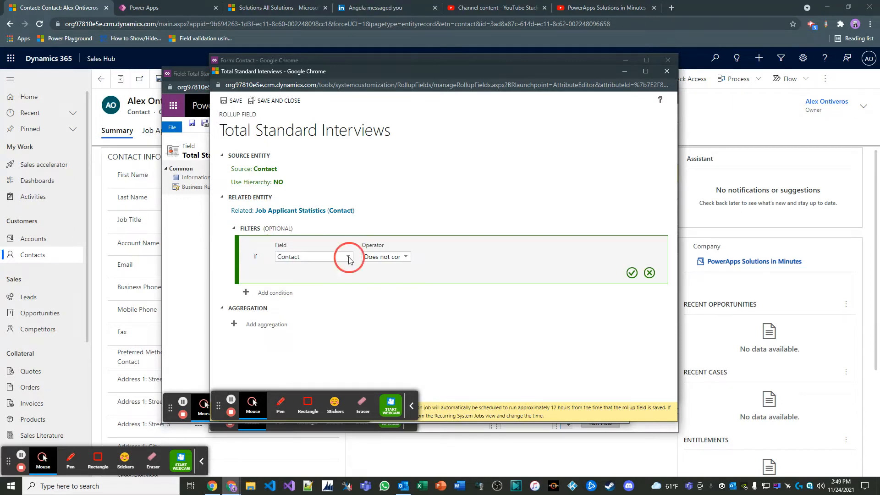
{"action": "left_click", "coordinate": [350, 280]}
{"action": "left_click_drag", "start_coordinate": [350, 280], "coordinate": [354, 305]}
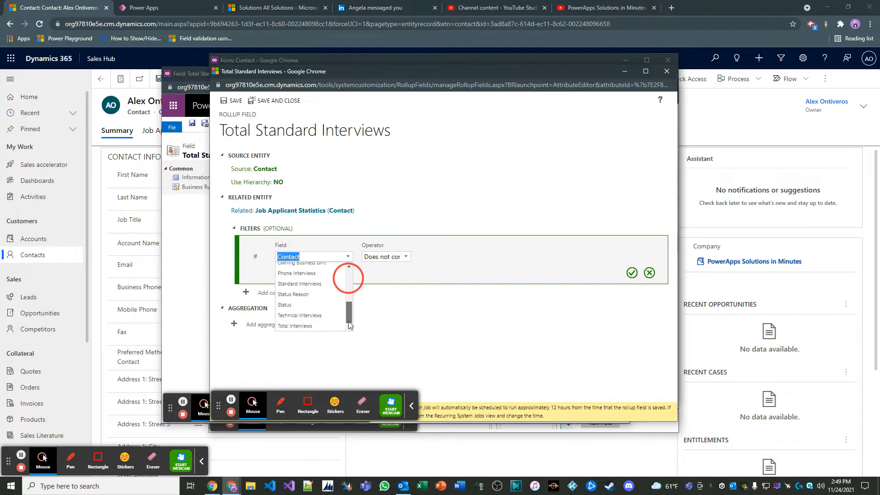
{"action": "left_click", "coordinate": [315, 287]}
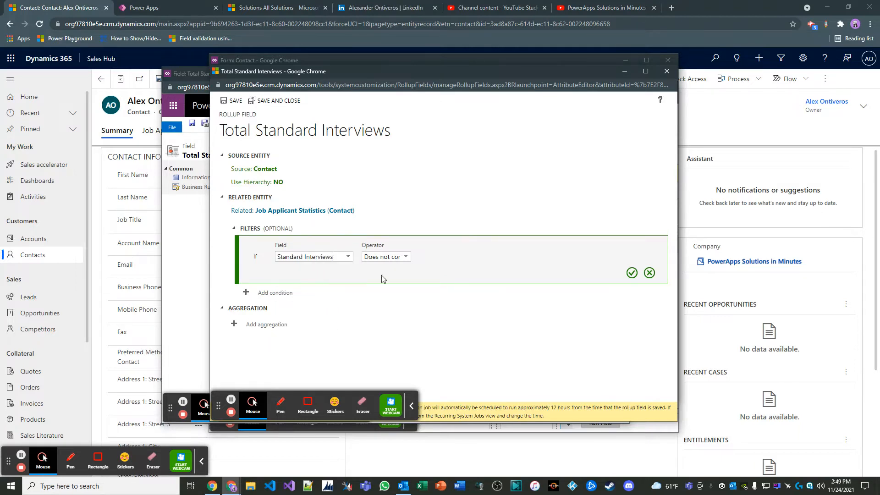
{"action": "left_click", "coordinate": [402, 258]}
{"action": "left_click", "coordinate": [398, 294]}
{"action": "left_click", "coordinate": [632, 273]}
Aggregate the rollup as the SUM of Standard Interviews, then save and close both the rollup definition and the Total Standard Interviews field
{"action": "left_click", "coordinate": [275, 287]}
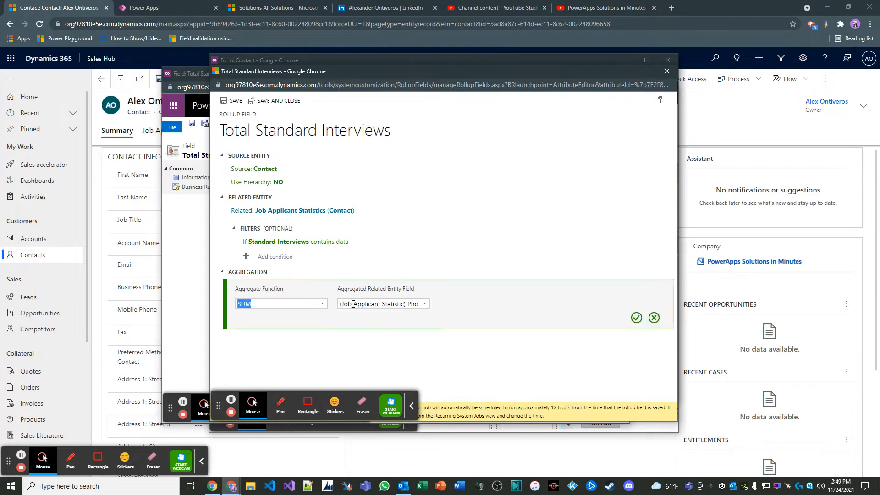
{"action": "left_click", "coordinate": [424, 304]}
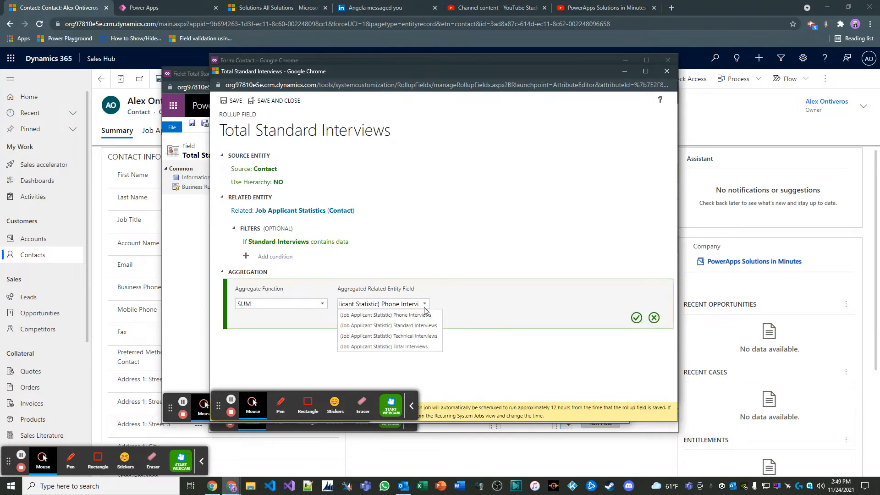
{"action": "left_click", "coordinate": [422, 332]}
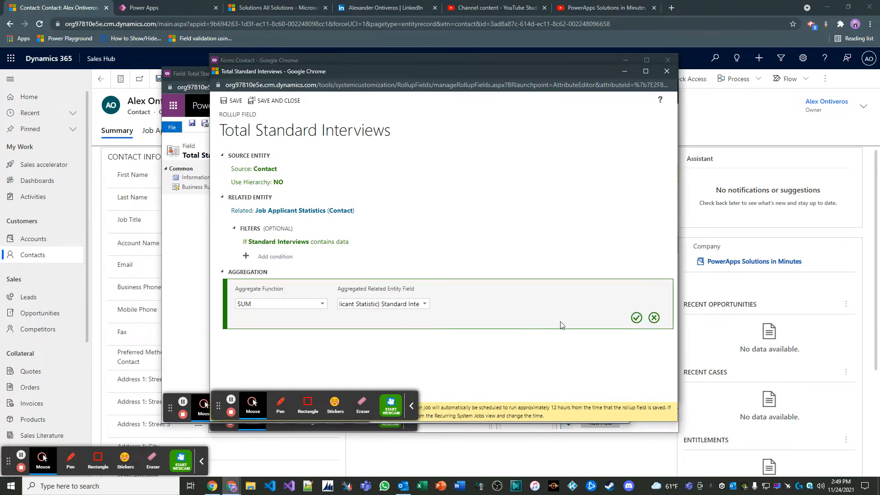
{"action": "left_click", "coordinate": [636, 318]}
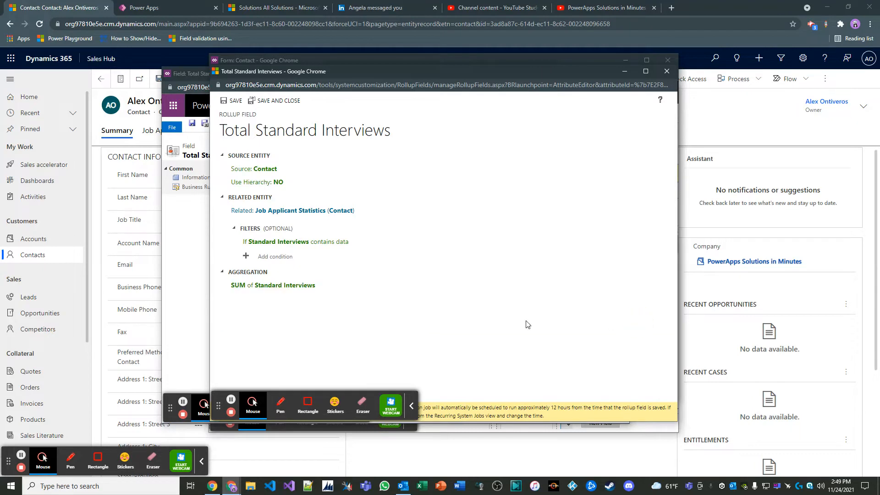
{"action": "left_click", "coordinate": [265, 102]}
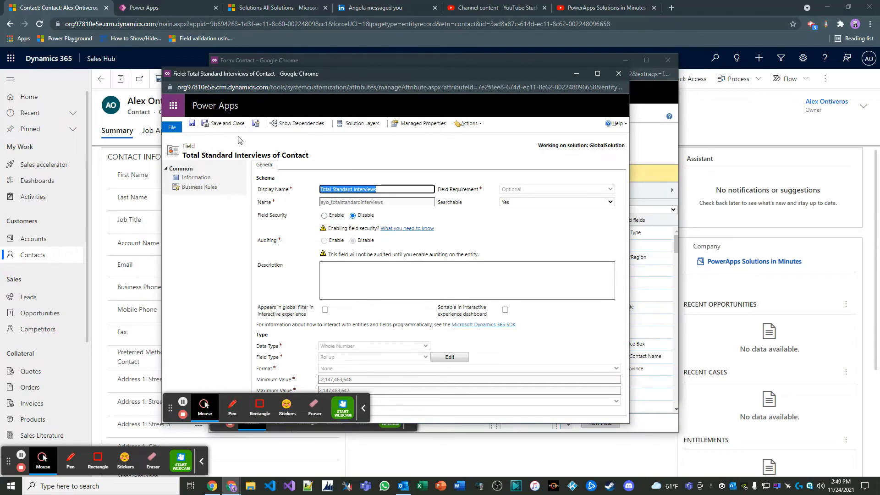
{"action": "left_click", "coordinate": [213, 124]}
Start a third new field for the Contact entity with the display name Total Technical Interviews
{"action": "left_click", "coordinate": [600, 424]}
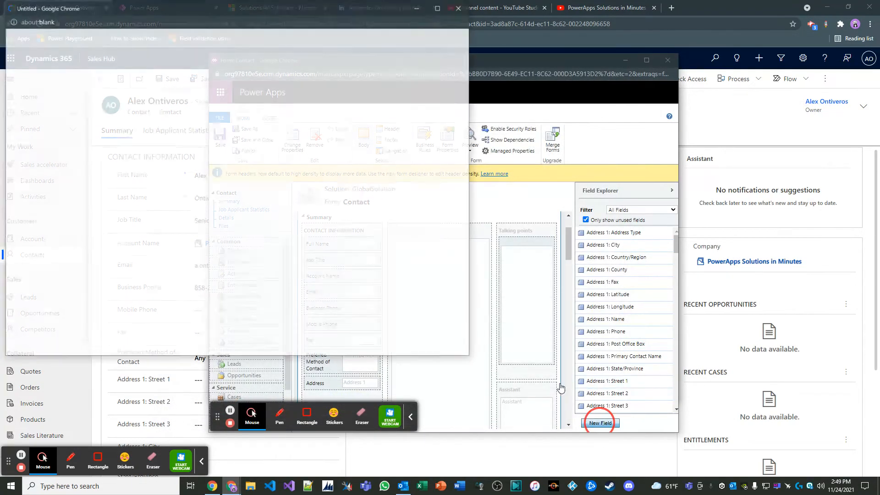
{"action": "left_click_drag", "start_coordinate": [419, 92], "coordinate": [460, 86]}
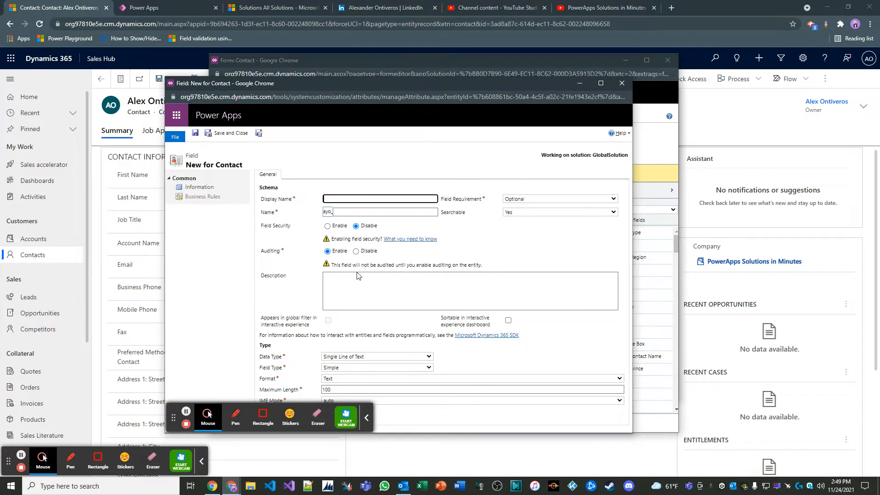
{"action": "type", "text": "Total Technical Interviews"}
{"action": "left_click", "coordinate": [265, 278]}
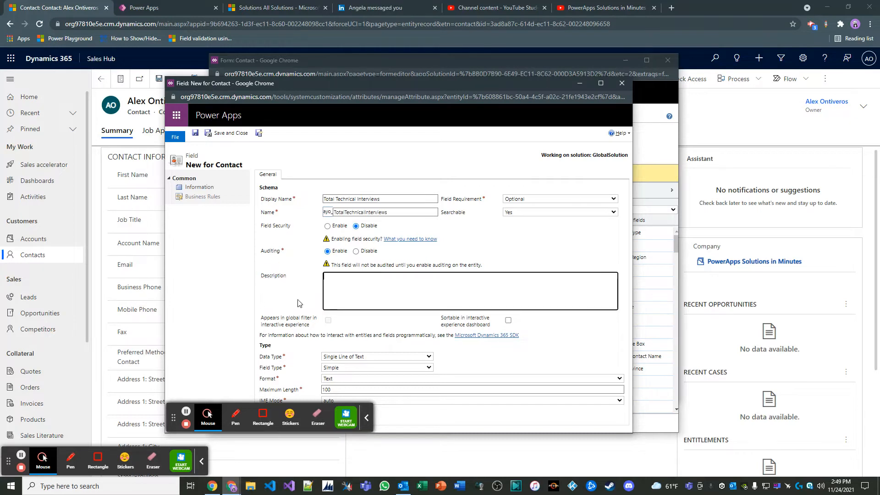
Set the Total Technical Interviews field's data type to Whole Number and its field type to Rollup
{"action": "left_click", "coordinate": [399, 367]}
{"action": "left_click", "coordinate": [394, 356]}
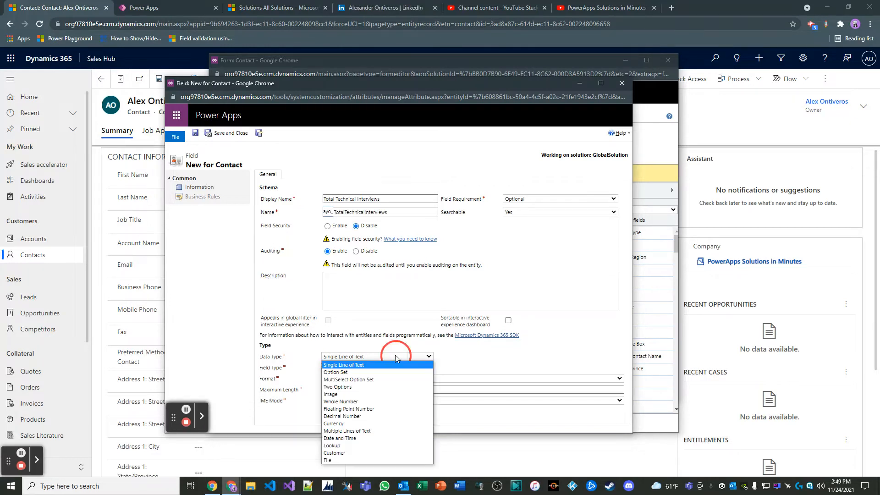
{"action": "left_click", "coordinate": [360, 401]}
{"action": "left_click", "coordinate": [347, 366]}
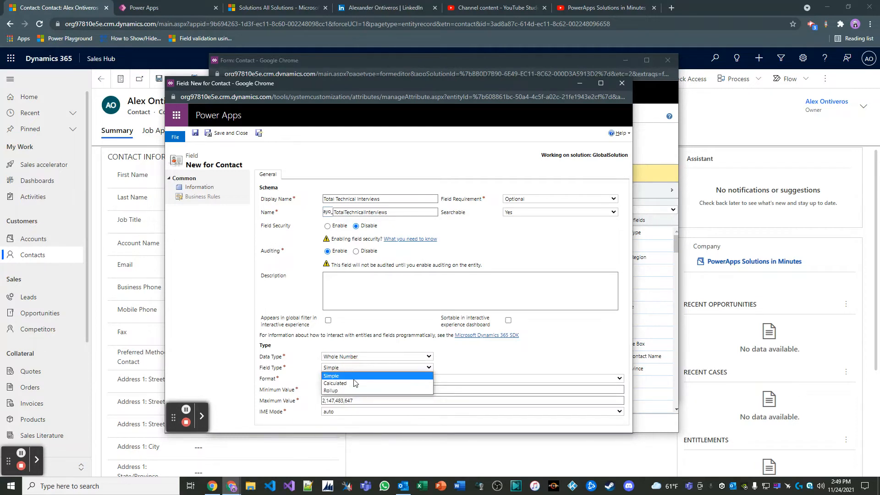
{"action": "left_click", "coordinate": [351, 390]}
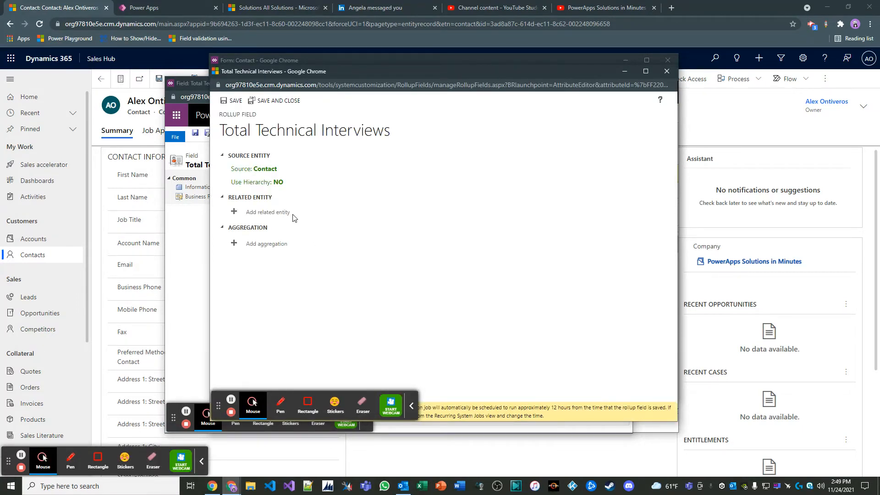
Set the related entity of the Total Technical Interviews rollup to Job Applicant Statistics (Contact)
{"action": "left_click", "coordinate": [281, 216]}
{"action": "left_click", "coordinate": [341, 215]}
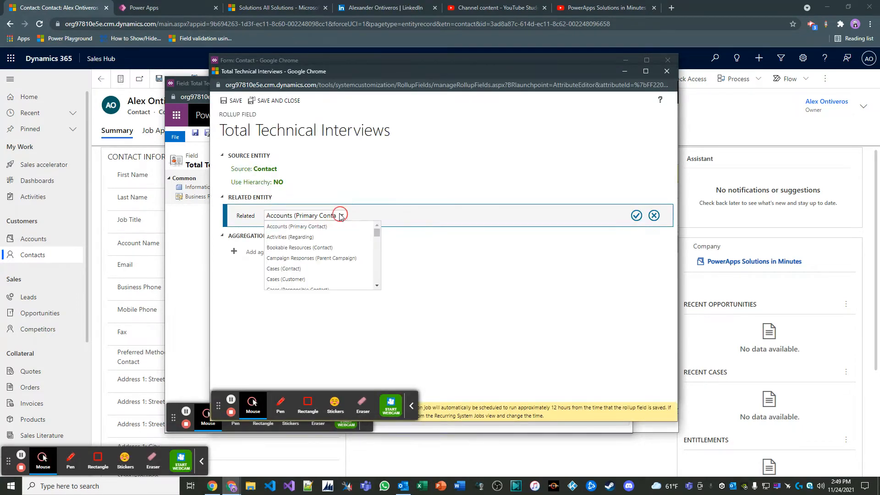
{"action": "left_click_drag", "start_coordinate": [377, 234], "coordinate": [376, 260]}
{"action": "left_click", "coordinate": [321, 242]}
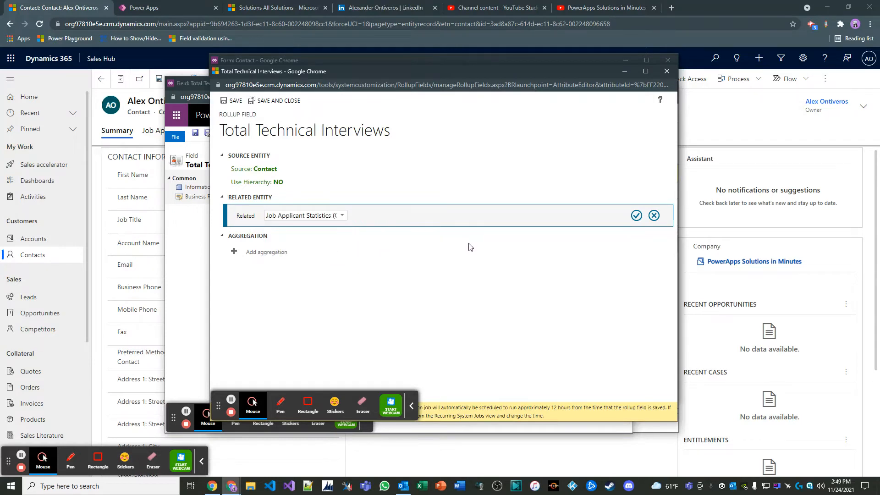
{"action": "left_click", "coordinate": [636, 216]}
Add a filter condition to the Total Technical Interviews rollup so that Technical Interviews contains data
{"action": "left_click", "coordinate": [279, 245]}
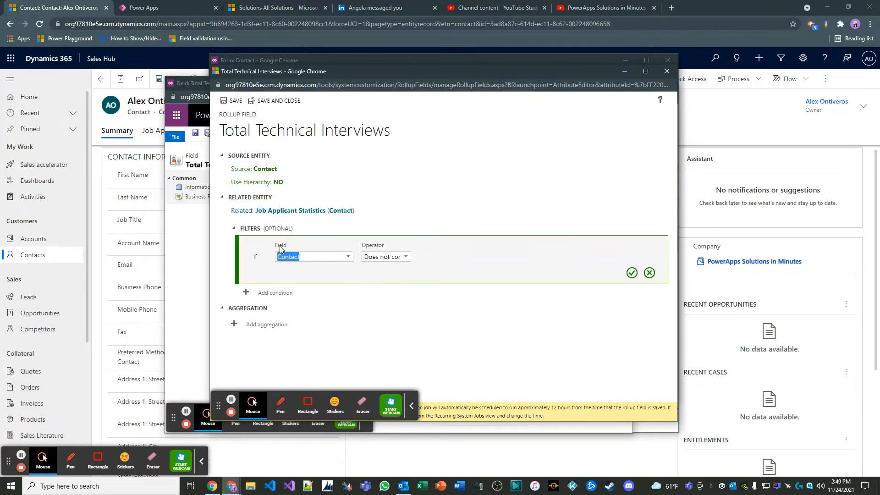
{"action": "left_click", "coordinate": [348, 257]}
{"action": "left_click_drag", "start_coordinate": [350, 276], "coordinate": [346, 312]}
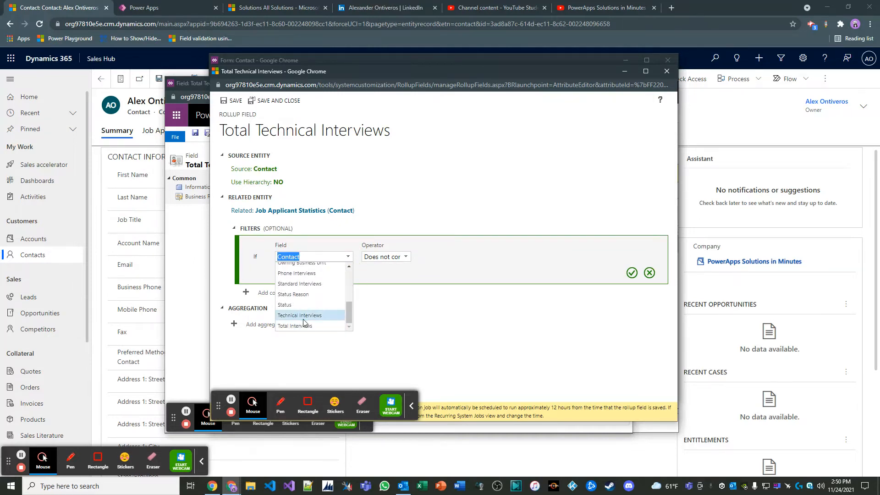
{"action": "left_click", "coordinate": [303, 317]}
{"action": "left_click", "coordinate": [404, 261]}
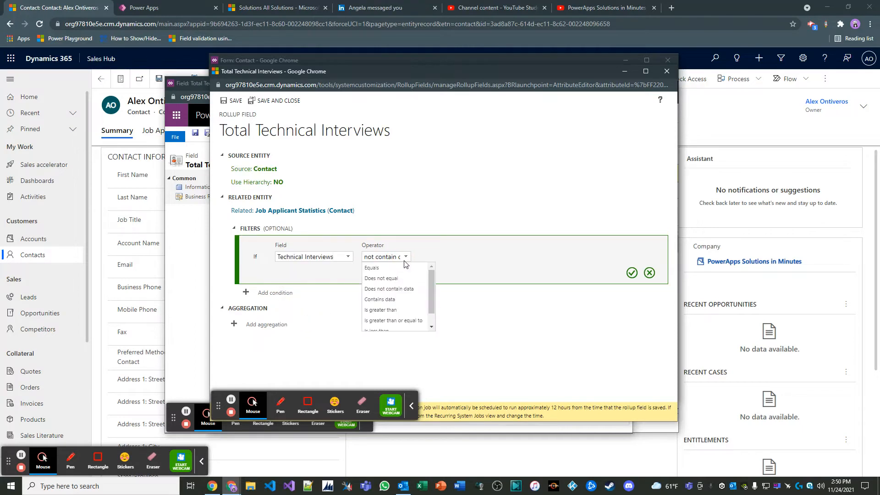
{"action": "left_click", "coordinate": [398, 301]}
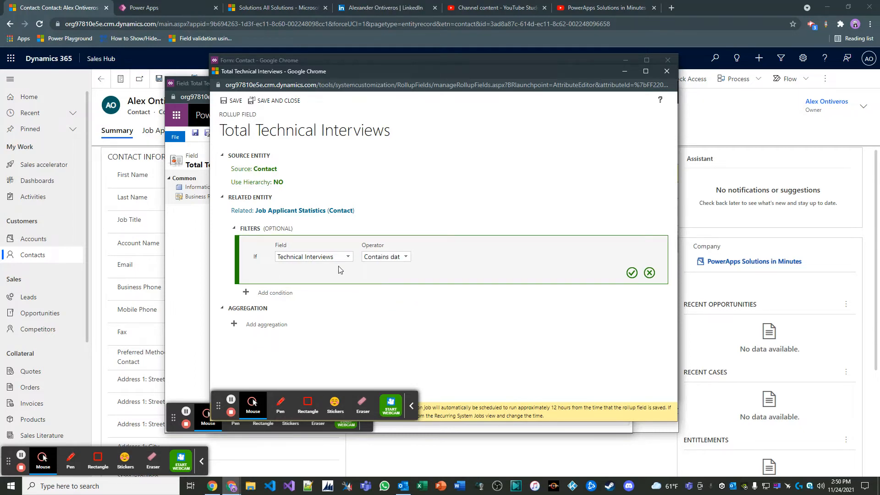
{"action": "left_click", "coordinate": [632, 272]}
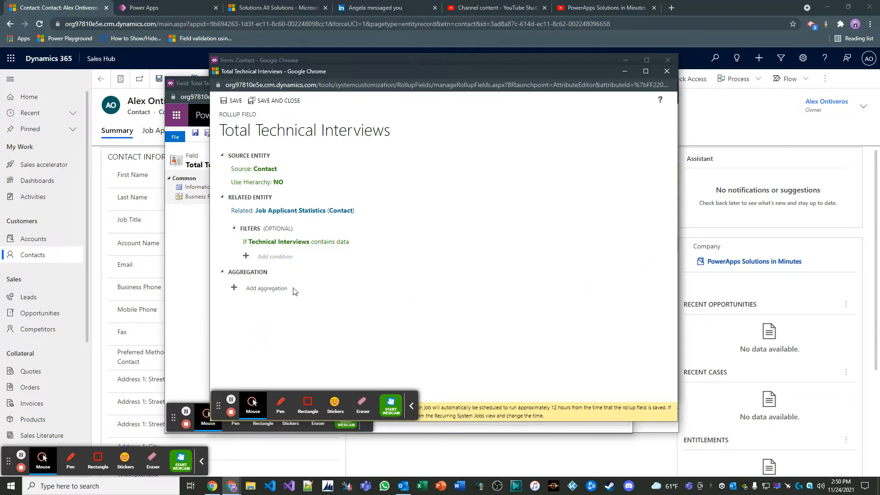
Aggregate the rollup as the SUM of the related Technical Interviews field, and save and close the rollup definition
{"action": "left_click", "coordinate": [271, 288]}
{"action": "left_click", "coordinate": [424, 303]}
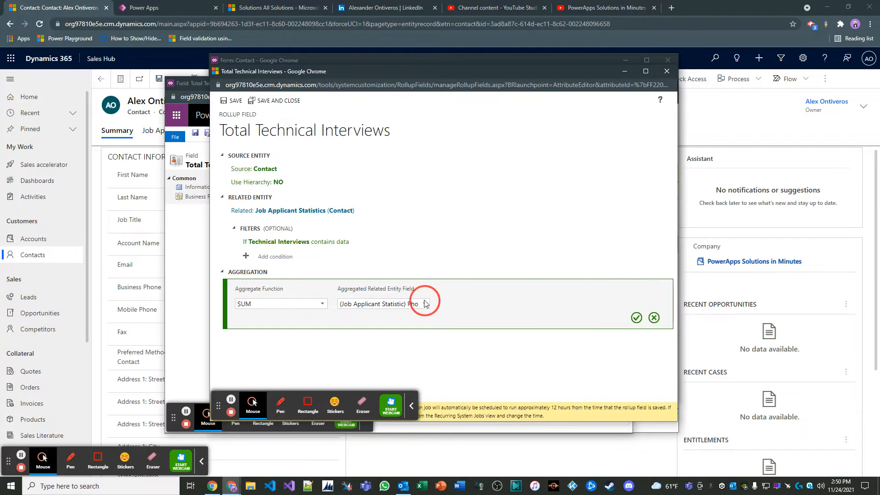
{"action": "left_click", "coordinate": [419, 339]}
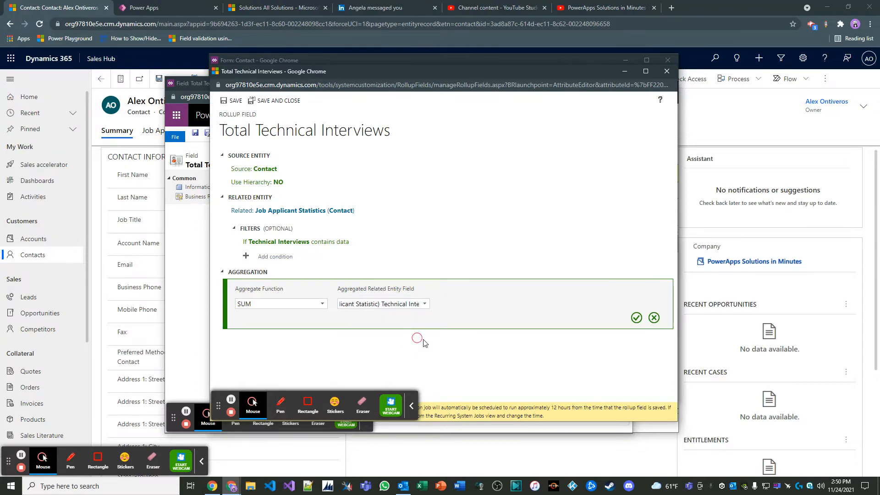
{"action": "left_click", "coordinate": [636, 317]}
{"action": "left_click", "coordinate": [275, 101]}
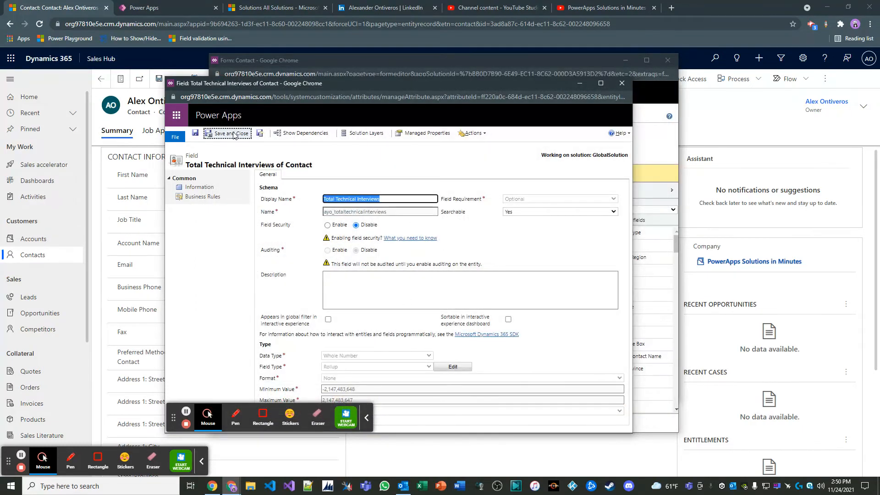
Save and close the Total Technical Interviews field, and save and publish the Contact form
{"action": "left_click", "coordinate": [232, 133]}
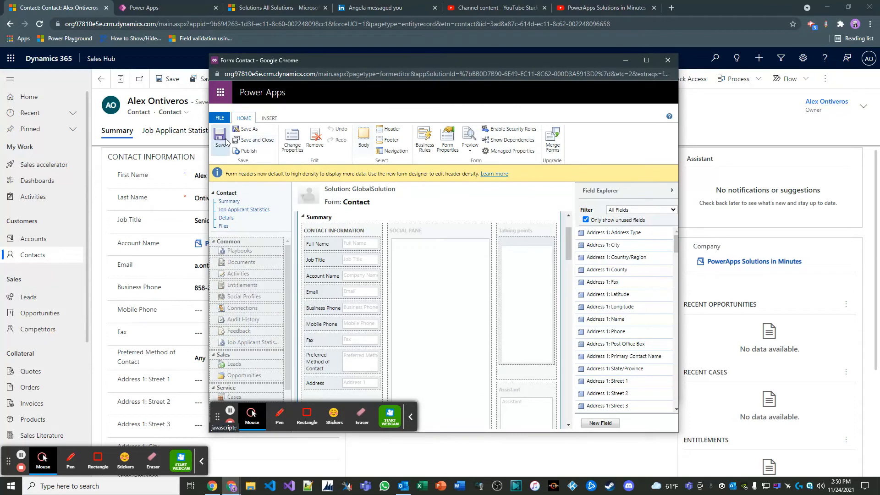
{"action": "left_click", "coordinate": [221, 139]}
{"action": "left_click", "coordinate": [248, 151]}
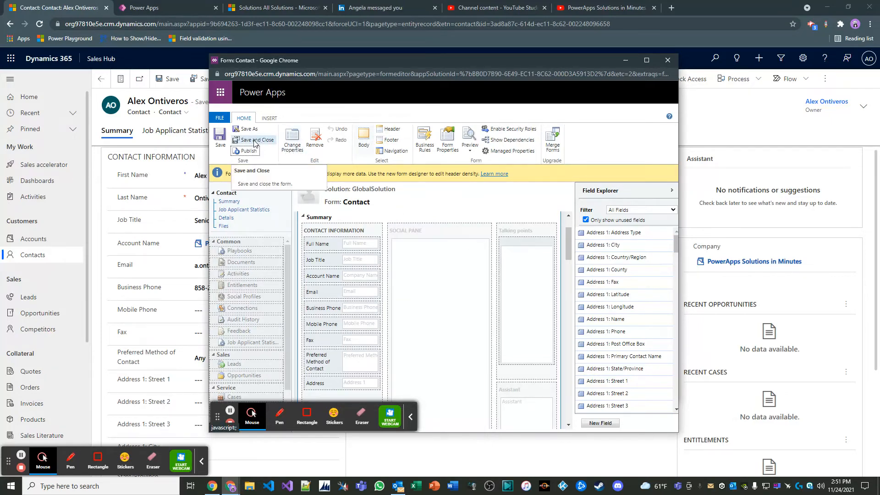
Add the Total Phone Interviews and Total Standard Interviews fields below Address in the form's Contact Information section
{"action": "scroll", "coordinate": [601, 385], "scroll_direction": "down", "scroll_amount": 10}
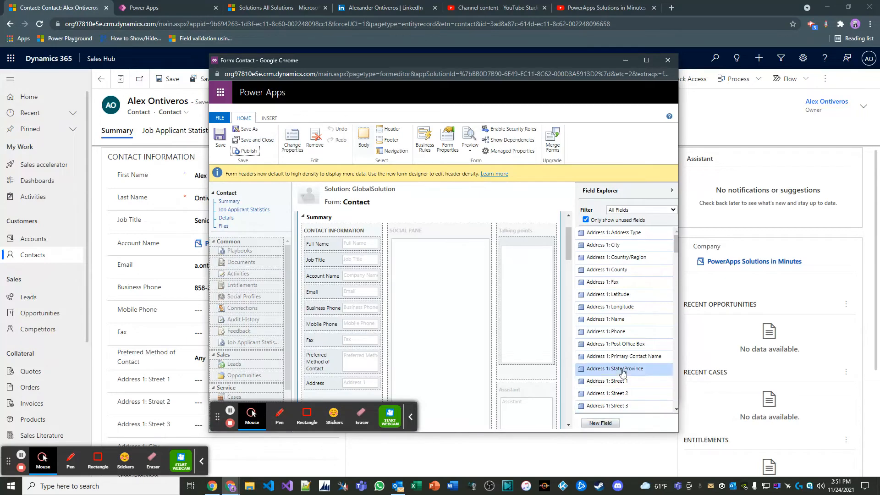
{"action": "scroll", "coordinate": [366, 305], "scroll_direction": "down", "scroll_amount": 2}
{"action": "scroll", "coordinate": [367, 305], "scroll_direction": "down", "scroll_amount": 1}
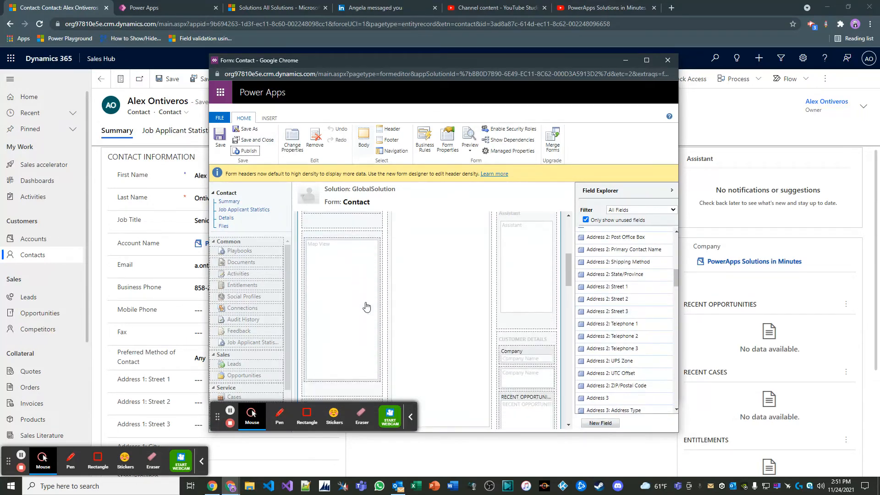
{"action": "scroll", "coordinate": [619, 360], "scroll_direction": "down", "scroll_amount": 6}
{"action": "scroll", "coordinate": [629, 326], "scroll_direction": "down", "scroll_amount": 15}
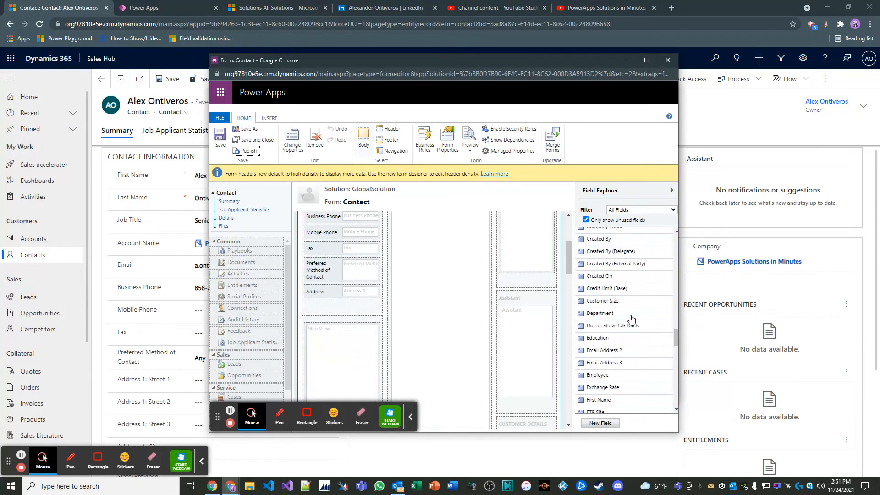
{"action": "scroll", "coordinate": [631, 319], "scroll_direction": "down", "scroll_amount": 4}
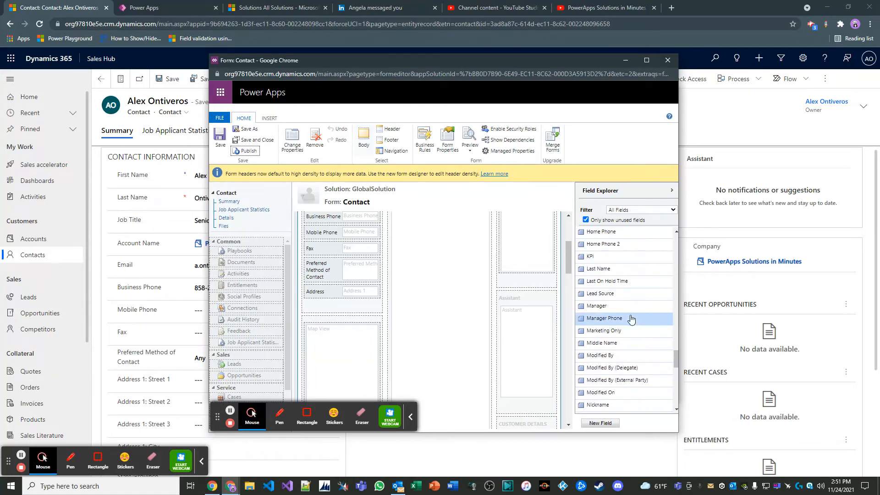
{"action": "scroll", "coordinate": [631, 319], "scroll_direction": "down", "scroll_amount": 10}
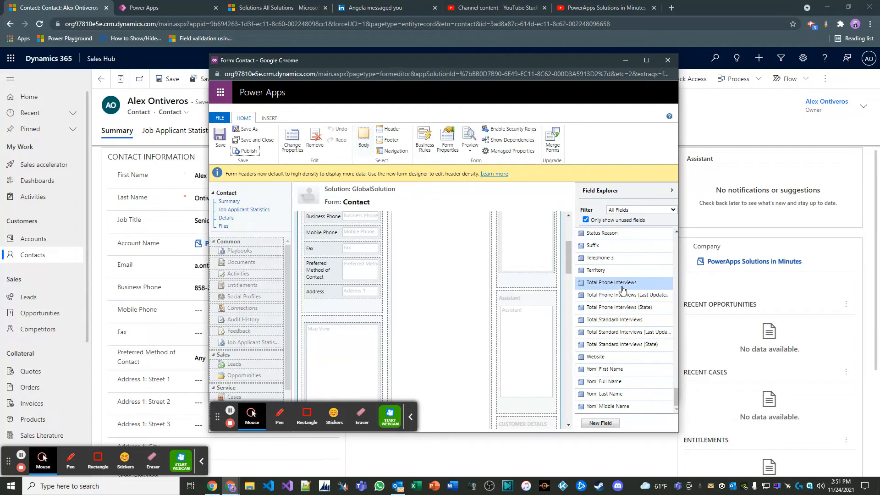
{"action": "left_click_drag", "start_coordinate": [622, 290], "coordinate": [372, 306]}
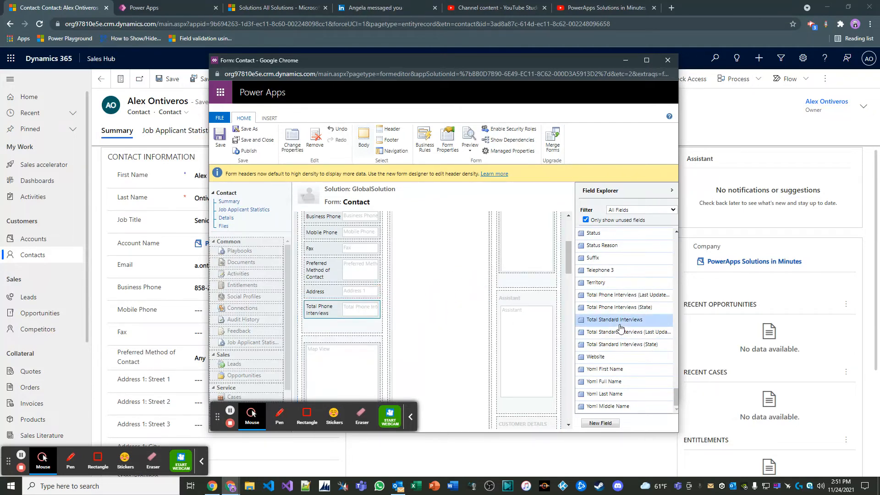
{"action": "left_click_drag", "start_coordinate": [615, 320], "coordinate": [351, 322]}
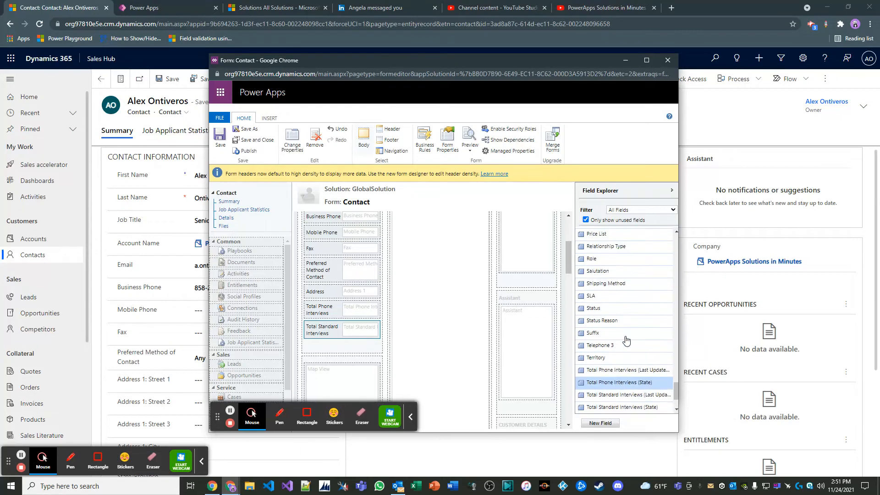
Add the Total Technical Interviews field below Total Standard Interviews on the Contact form, and save and publish the form
{"action": "scroll", "coordinate": [625, 344], "scroll_direction": "up", "scroll_amount": 2}
{"action": "scroll", "coordinate": [628, 340], "scroll_direction": "down", "scroll_amount": 2}
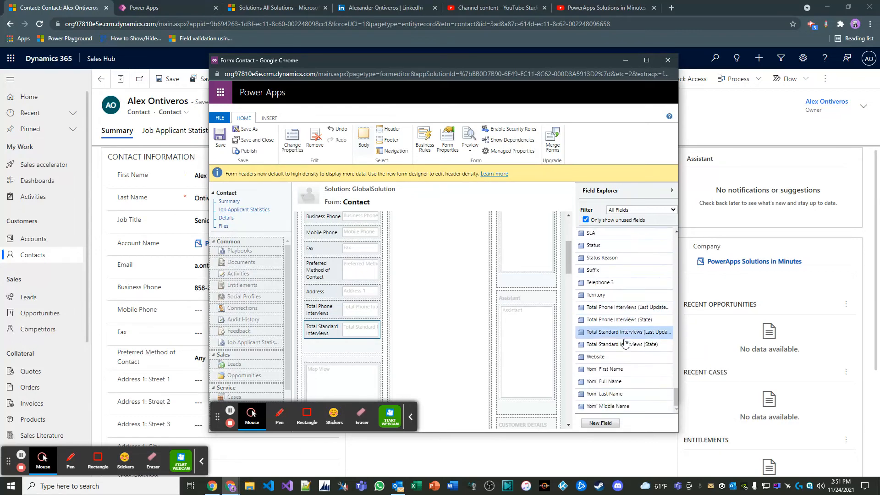
{"action": "left_click", "coordinate": [600, 422]}
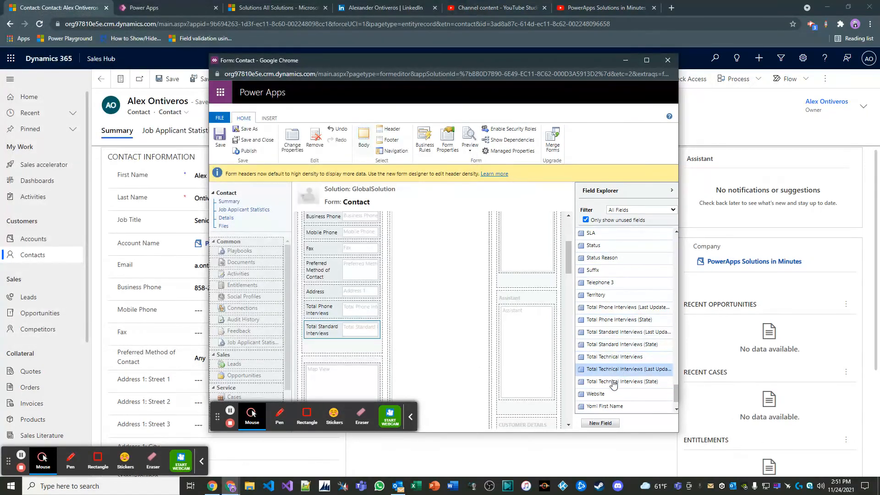
{"action": "left_click_drag", "start_coordinate": [610, 357], "coordinate": [357, 339]}
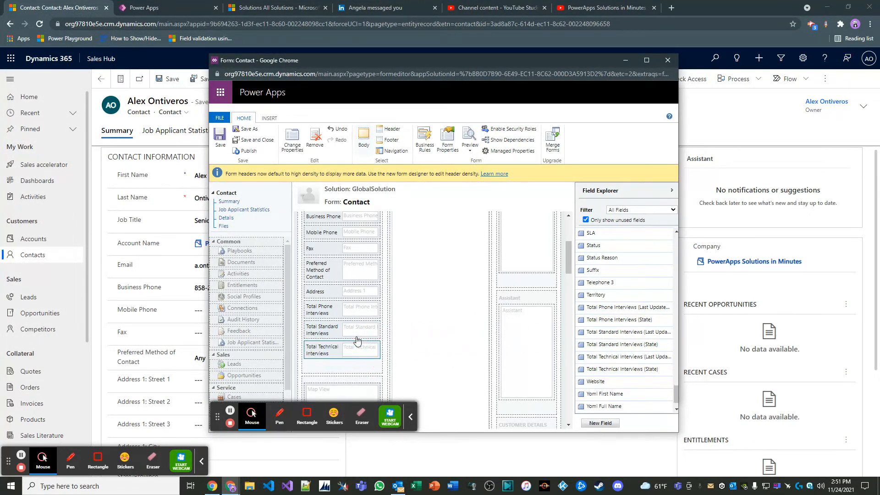
{"action": "left_click", "coordinate": [221, 138]}
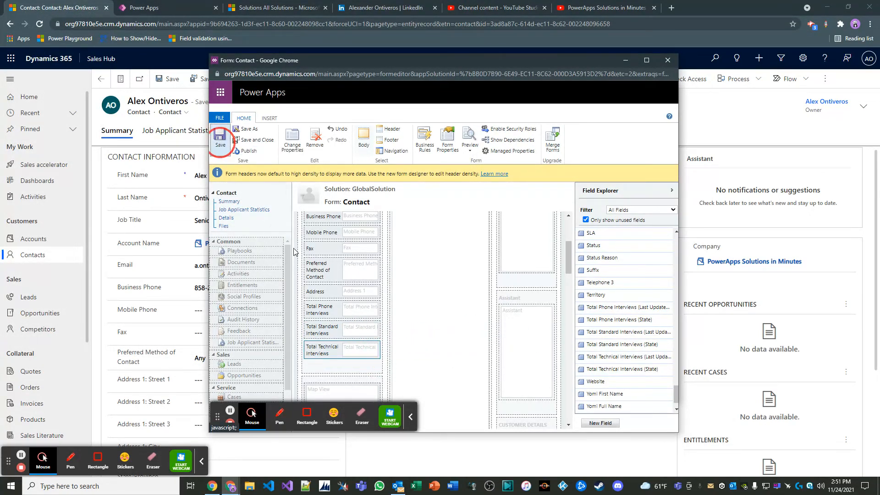
{"action": "left_click", "coordinate": [248, 152]}
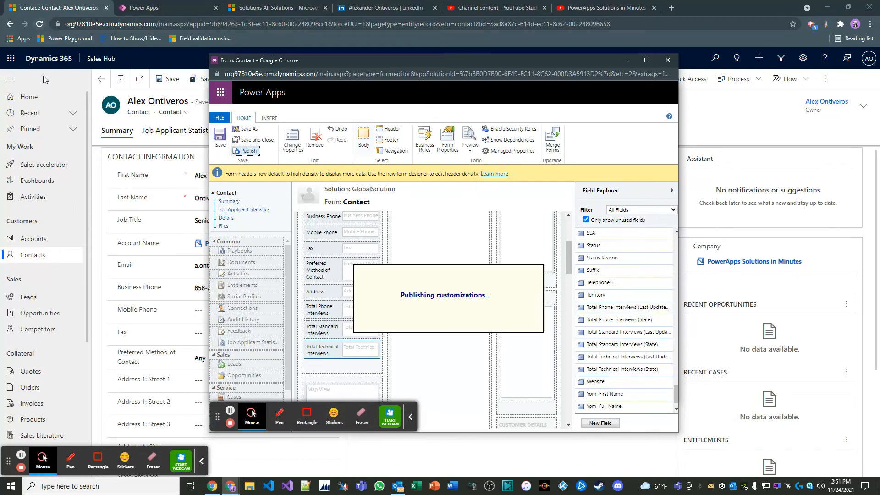
Reload the contact record in the browser with an emptied cache and a hard reload
{"action": "left_click", "coordinate": [39, 24]}
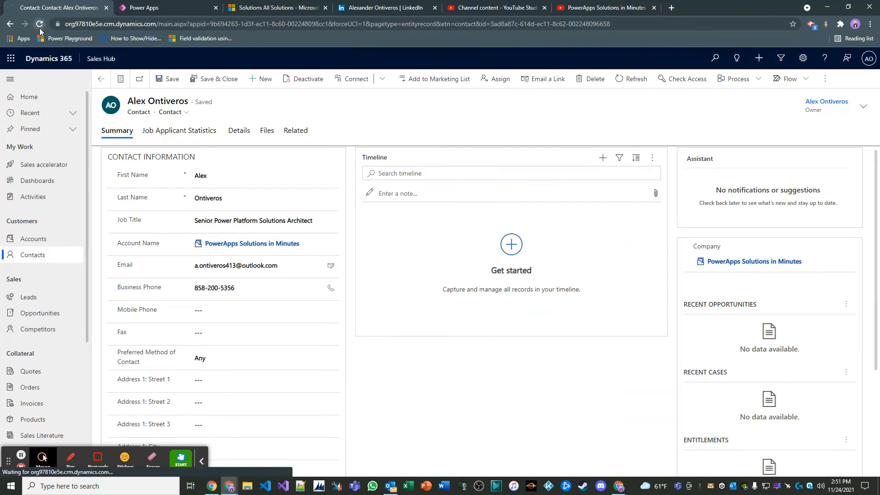
{"action": "left_click", "coordinate": [39, 23]}
{"action": "left_click", "coordinate": [204, 458]}
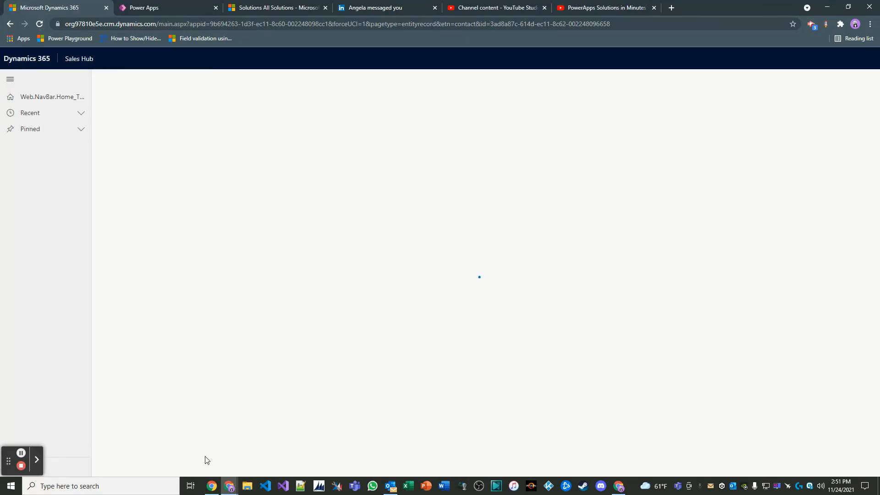
{"action": "key", "text": "F12"}
{"action": "right_click", "coordinate": [43, 23]}
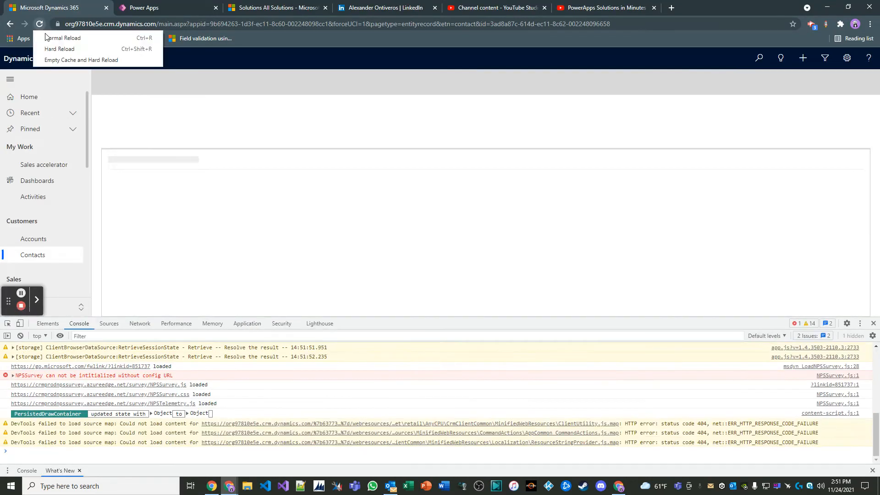
{"action": "left_click", "coordinate": [55, 60]}
{"action": "left_click", "coordinate": [873, 324]}
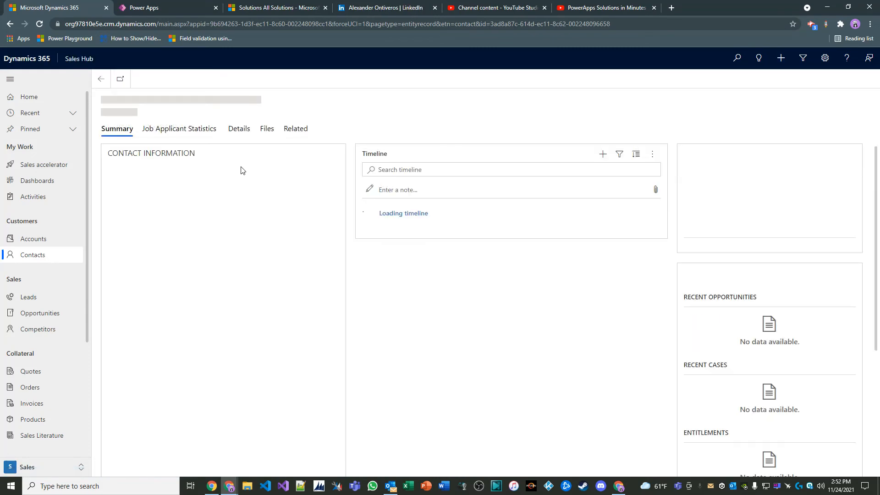
Review the contact's Job Applicant Statistics per employer, and find the three interview rollup fields in the contact's summary
{"action": "left_click", "coordinate": [209, 141]}
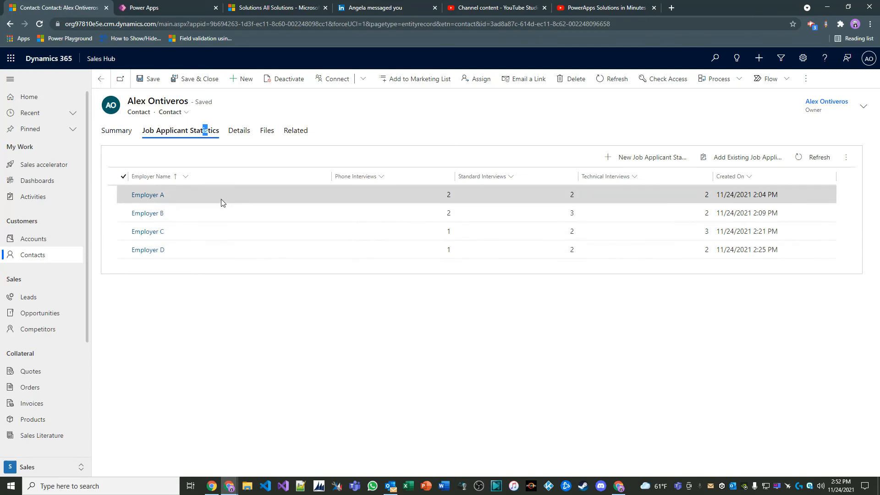
{"action": "left_click", "coordinate": [123, 133]}
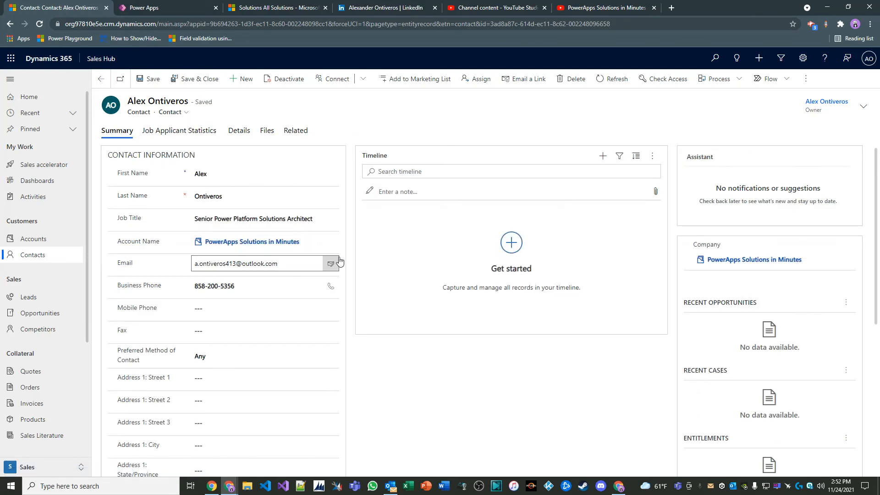
{"action": "scroll", "coordinate": [323, 264], "scroll_direction": "down", "scroll_amount": 3}
{"action": "scroll", "coordinate": [323, 257], "scroll_direction": "up", "scroll_amount": 4}
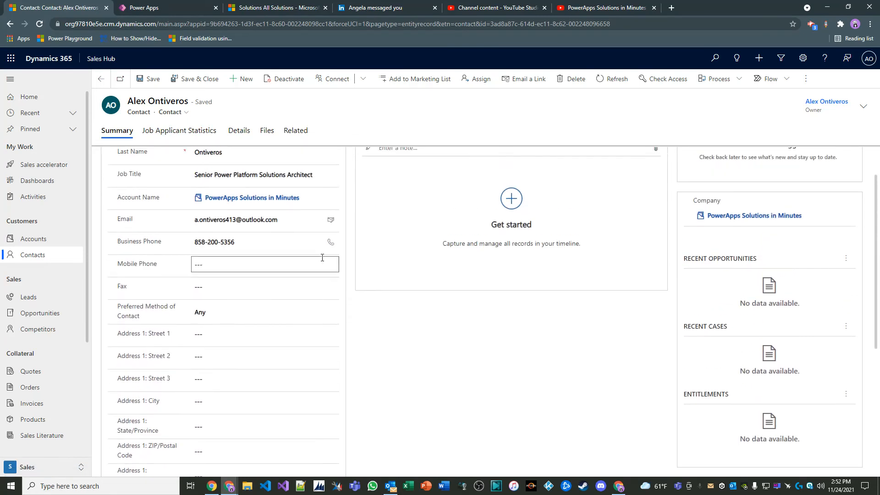
{"action": "scroll", "coordinate": [319, 255], "scroll_direction": "down", "scroll_amount": 7}
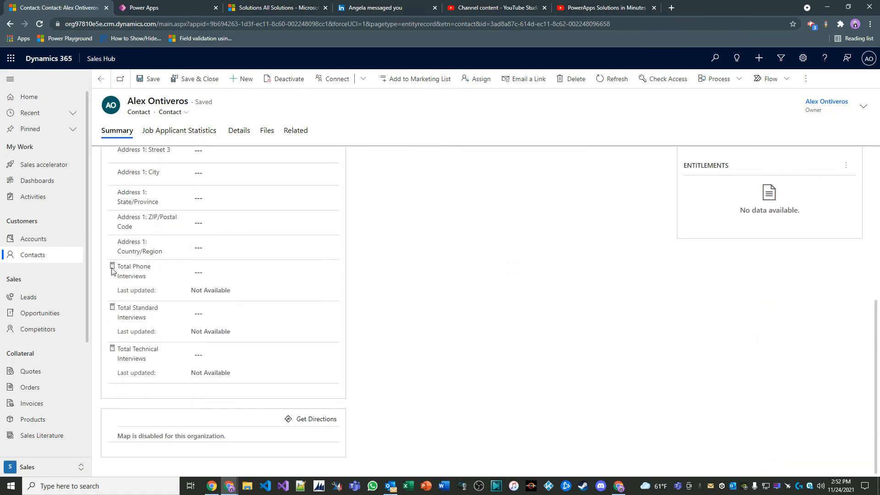
Recalculate the Total Phone Interviews, Total Standard Interviews and Total Technical Interviews rollups on the contact record
{"action": "mouse_move", "coordinate": [128, 280]}
{"action": "left_click", "coordinate": [219, 306]}
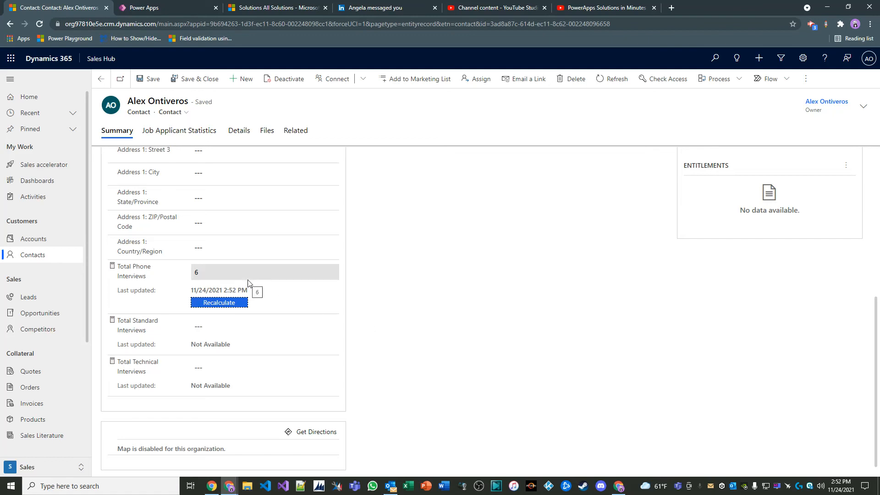
{"action": "left_click", "coordinate": [113, 320]}
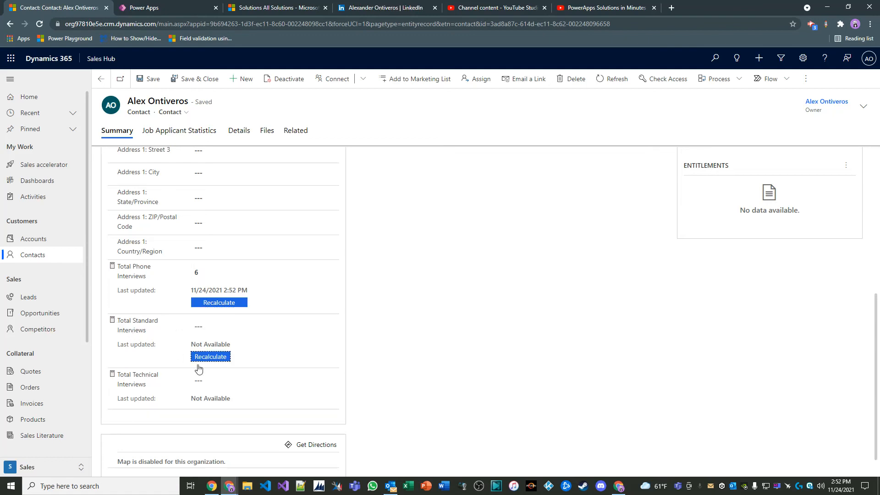
{"action": "left_click", "coordinate": [222, 357]}
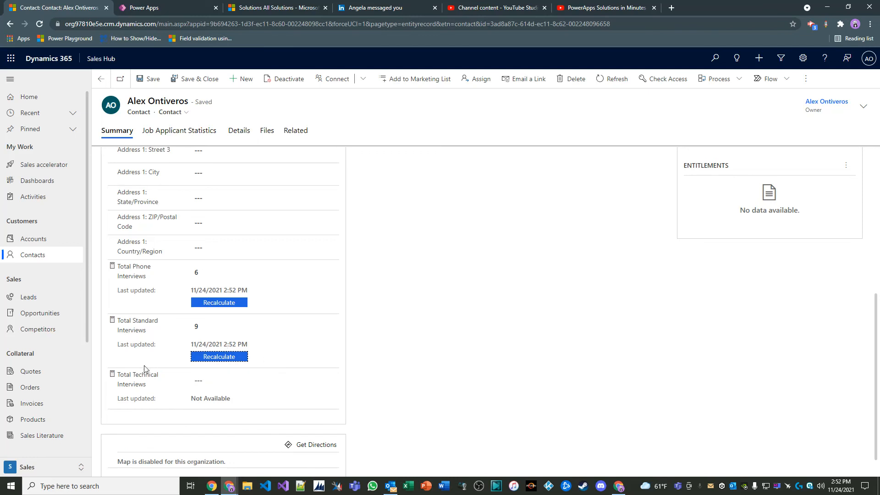
{"action": "left_click", "coordinate": [112, 374]}
{"action": "left_click", "coordinate": [223, 411]}
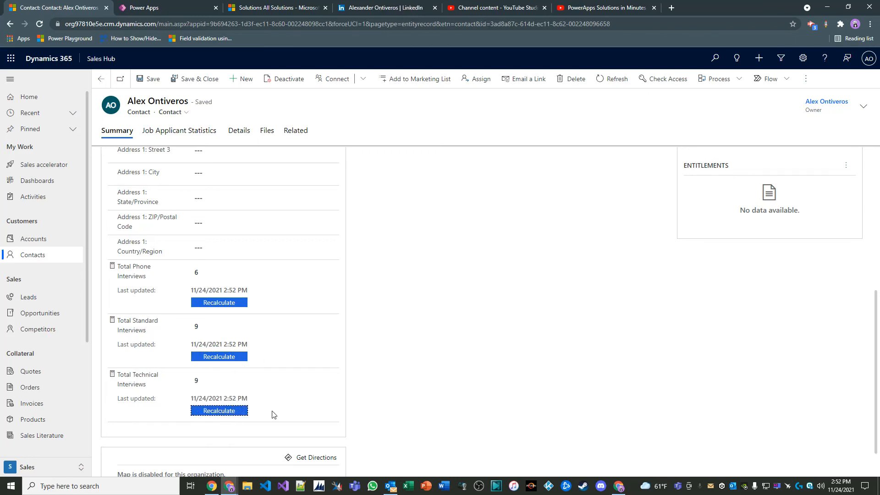